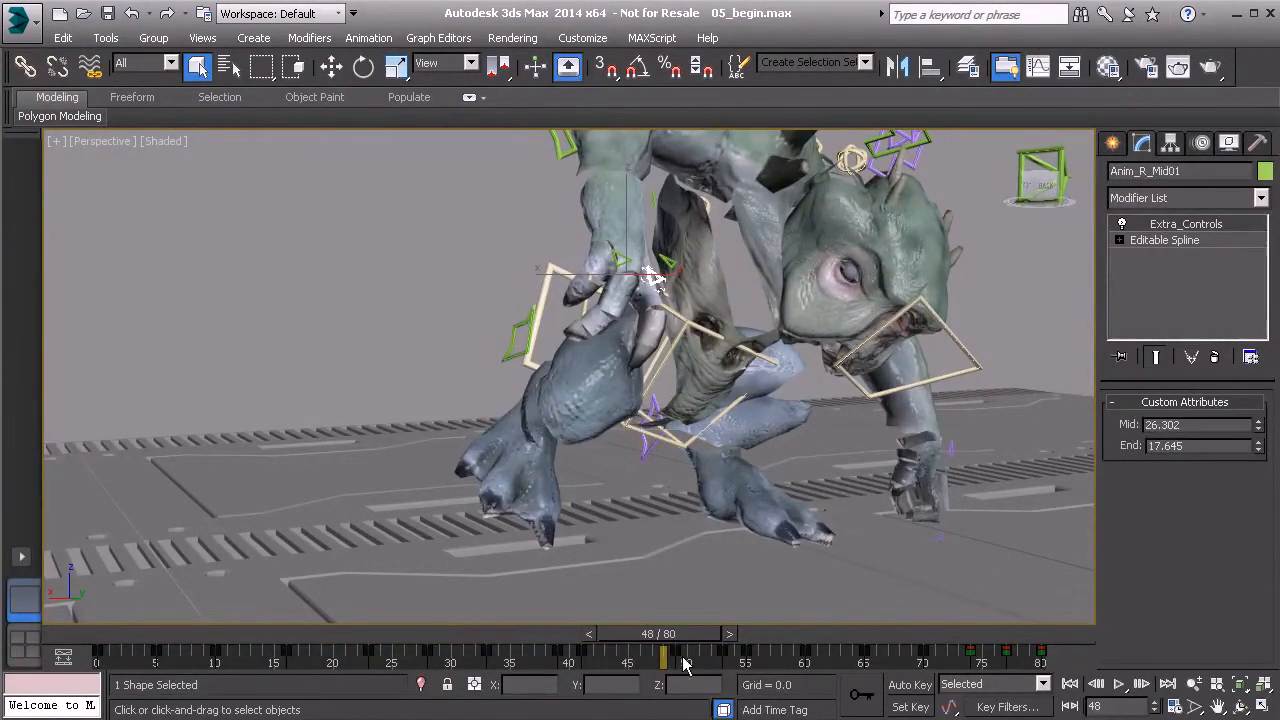
Open the properties of the Anim_R_Mid01 Mid key at frame 41 and set its time to 45
{"action": "right_click", "coordinate": [605, 653]}
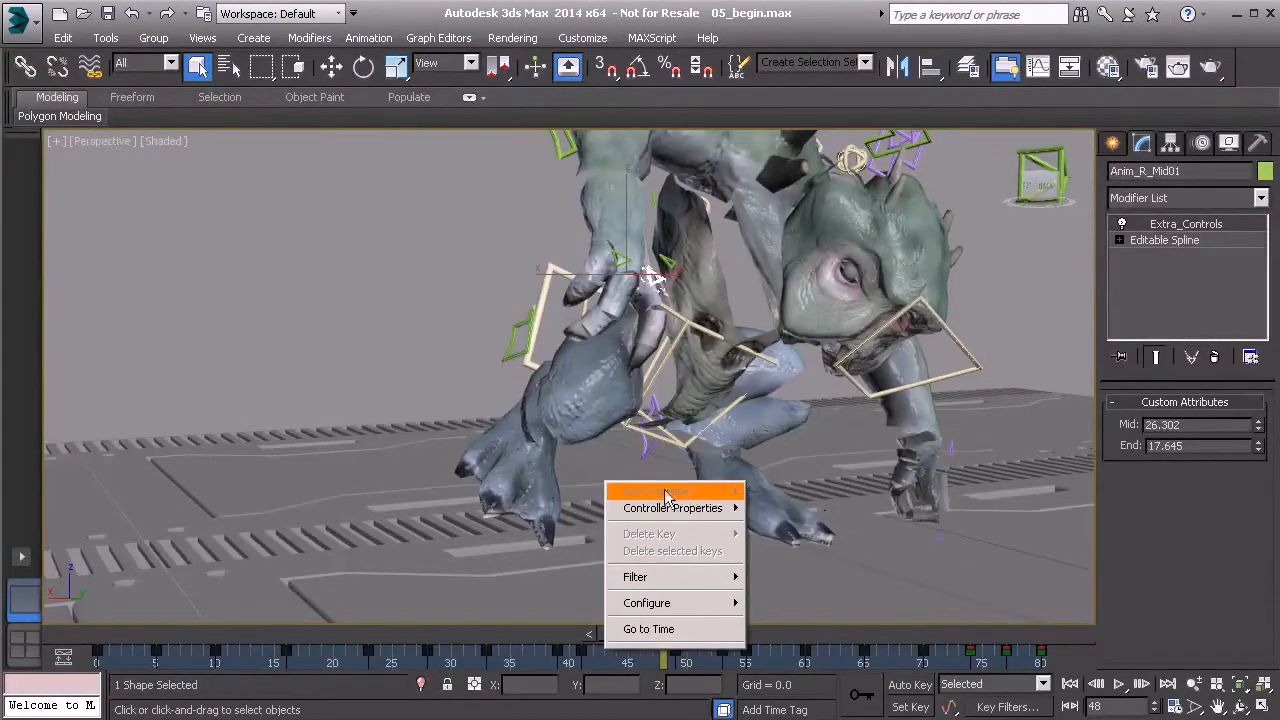
{"action": "left_click", "coordinate": [592, 662]}
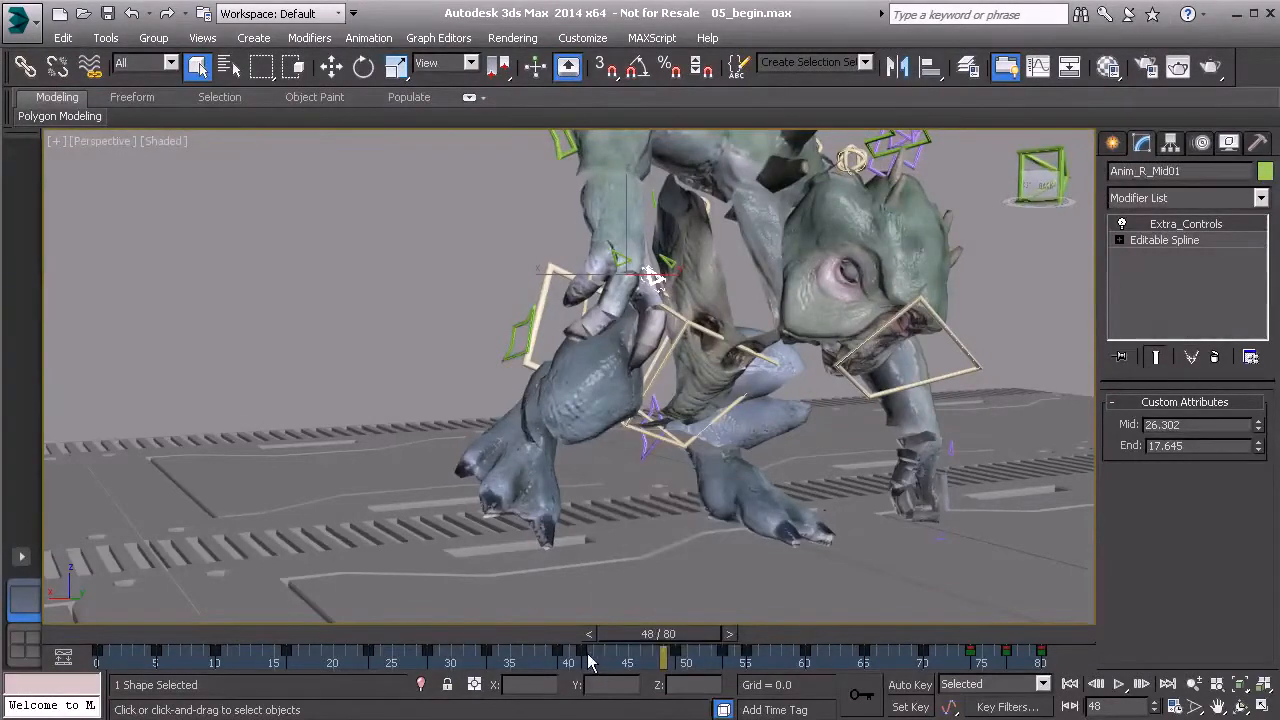
{"action": "right_click", "coordinate": [645, 660]}
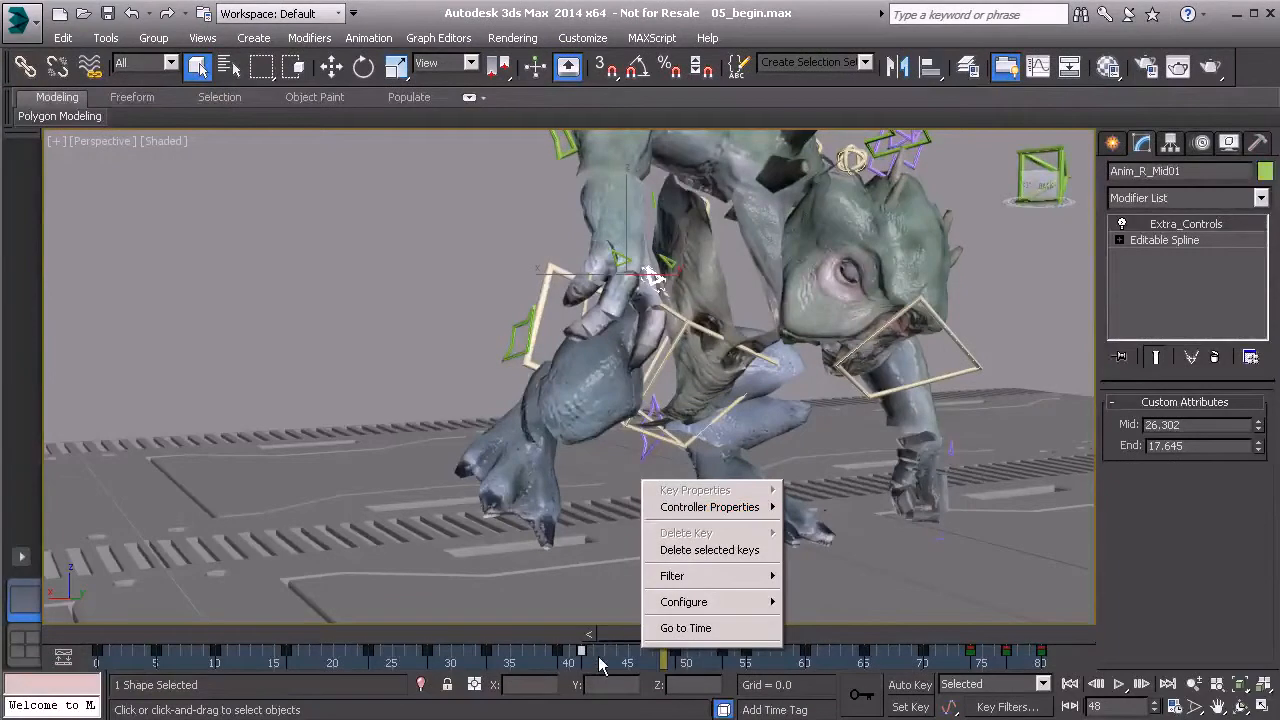
{"action": "left_click", "coordinate": [617, 645]}
{"action": "right_click", "coordinate": [582, 651]}
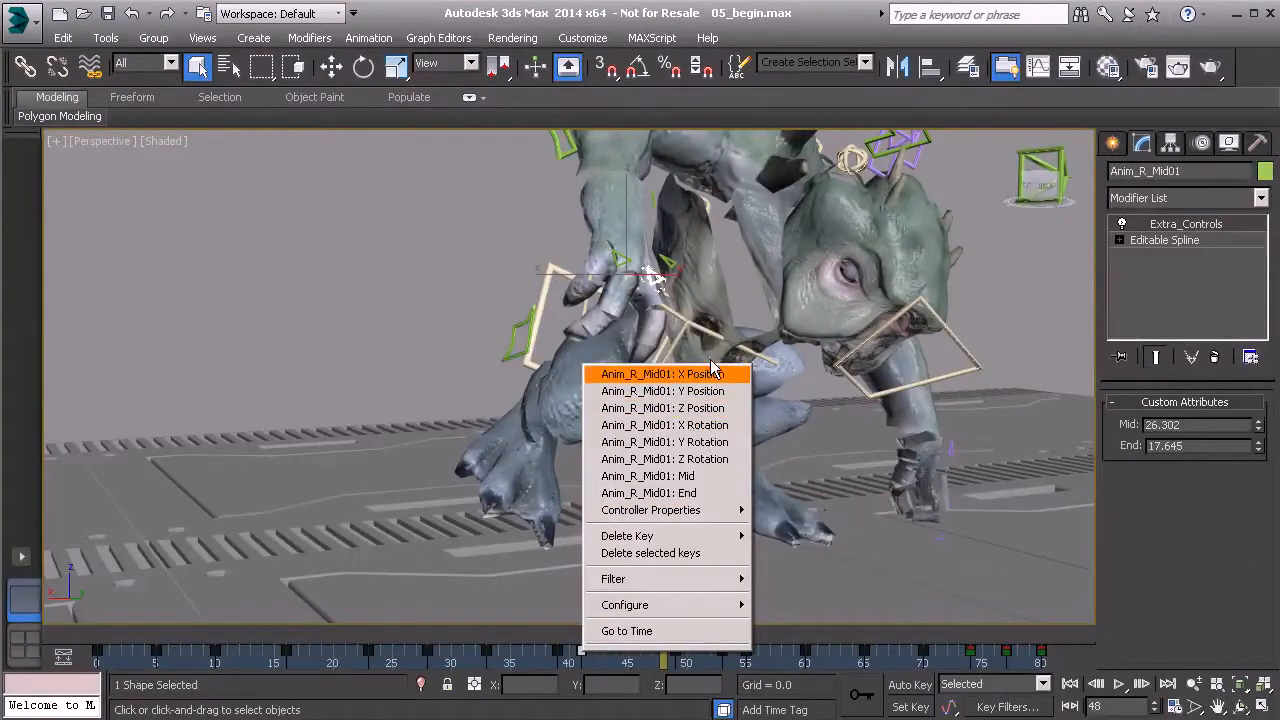
{"action": "left_click", "coordinate": [705, 487]}
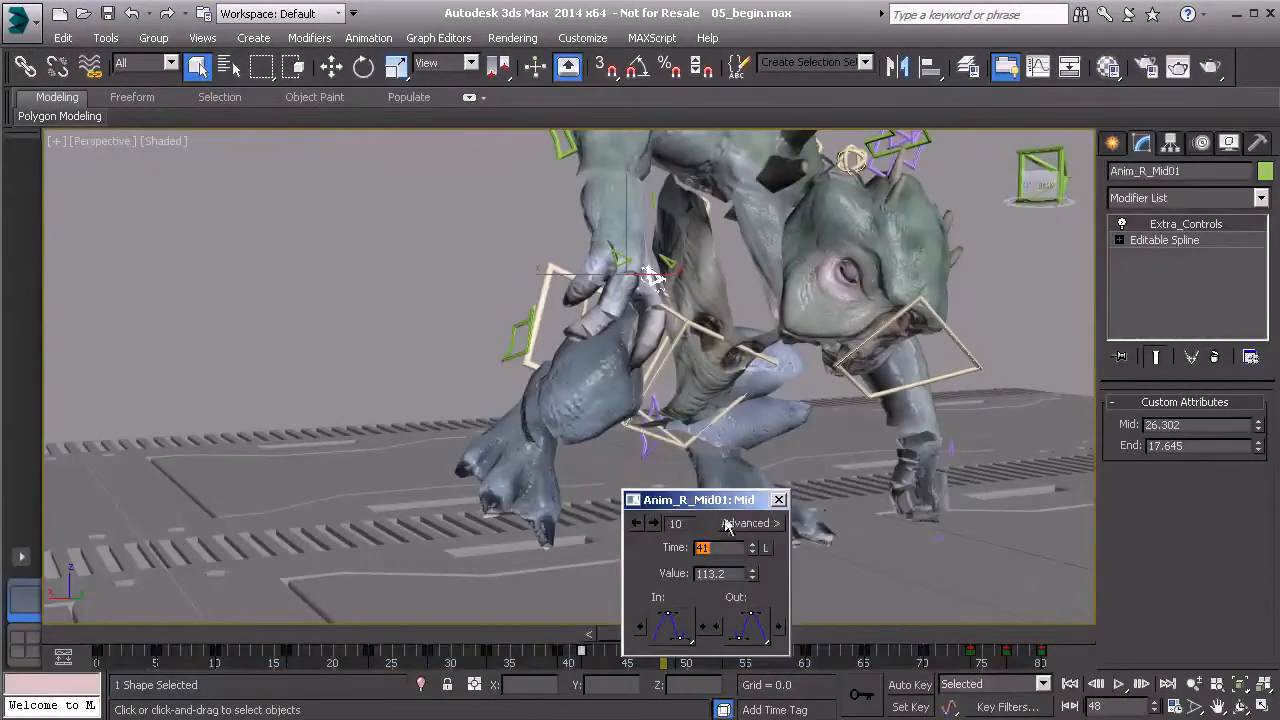
{"action": "left_click_drag", "start_coordinate": [721, 507], "coordinate": [515, 300]}
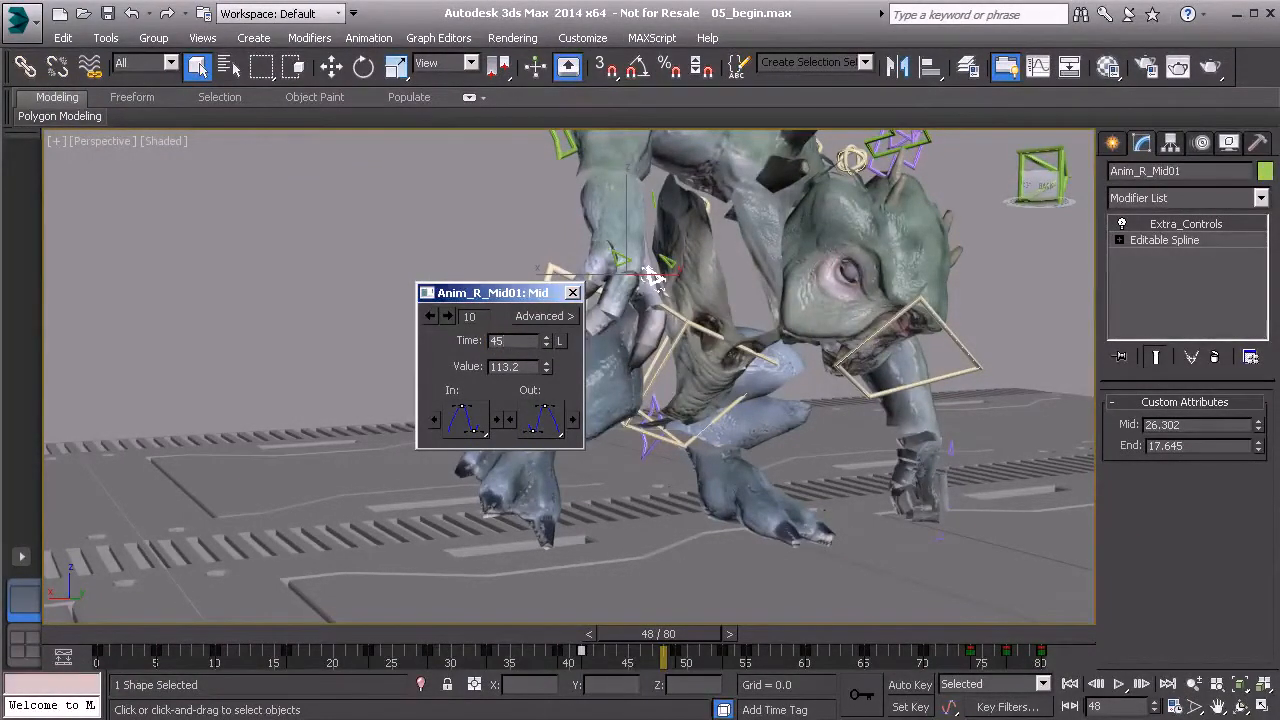
{"action": "key", "text": "Return"}
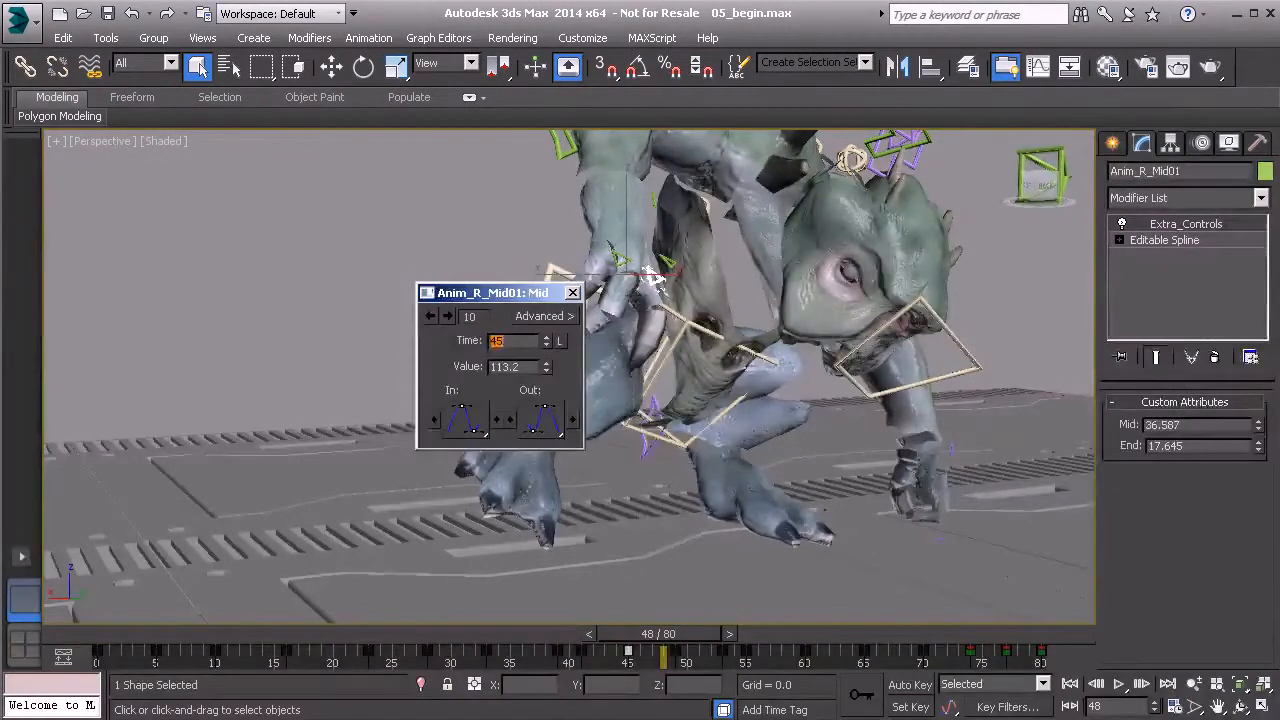
Go to frame 42 and examine the advanced in and out settings of the Mid key before closing its properties
{"action": "left_click_drag", "start_coordinate": [630, 648], "coordinate": [593, 652]}
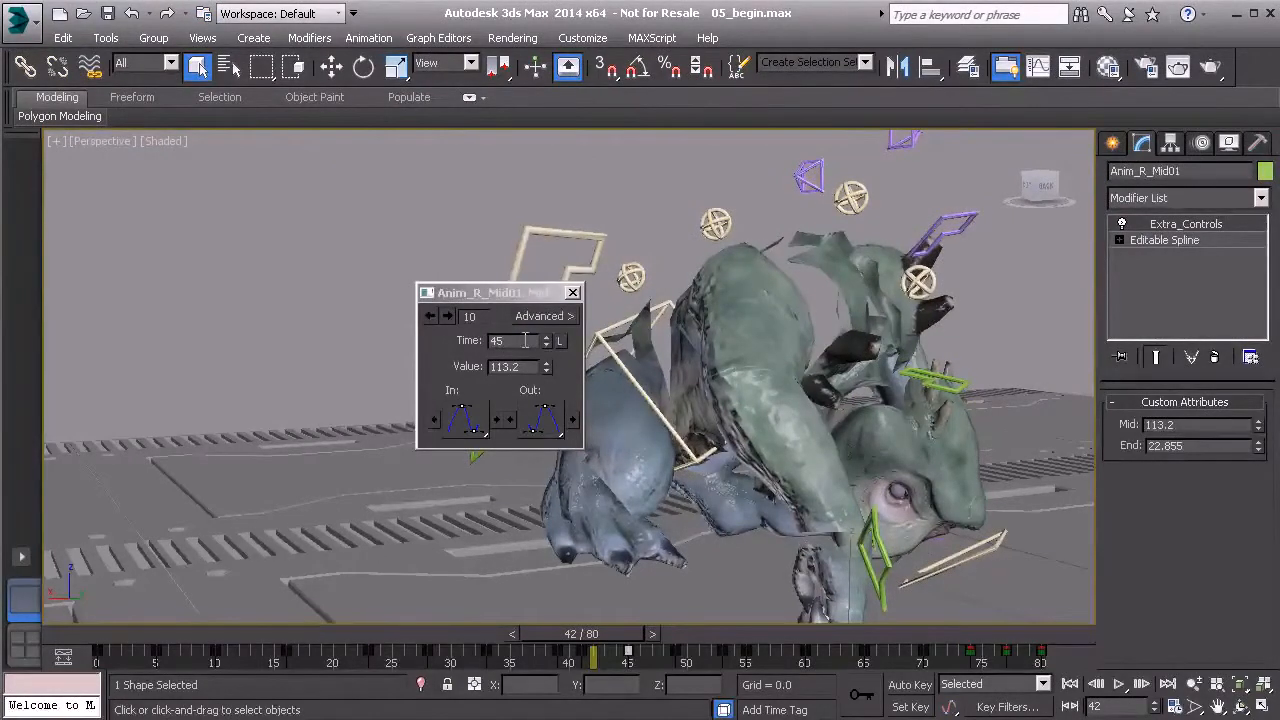
{"action": "left_click", "coordinate": [546, 316]}
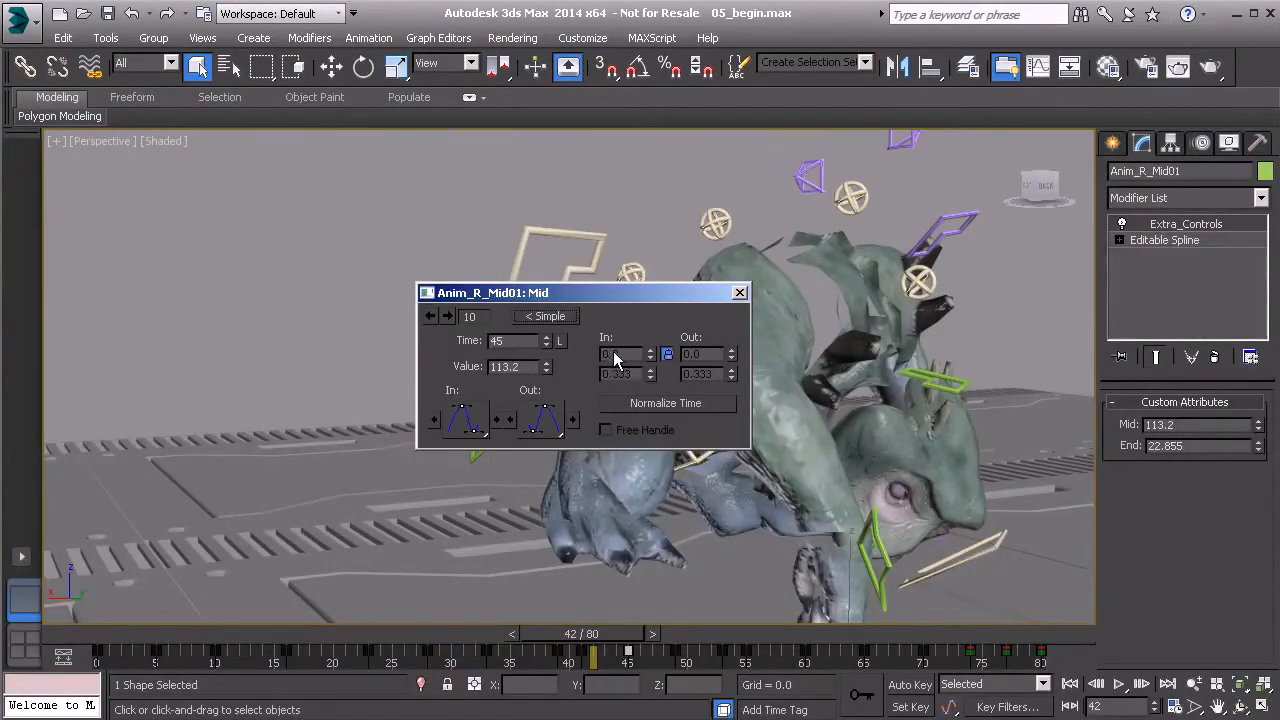
{"action": "left_click", "coordinate": [670, 355]}
{"action": "left_click_drag", "start_coordinate": [637, 301], "coordinate": [654, 287]}
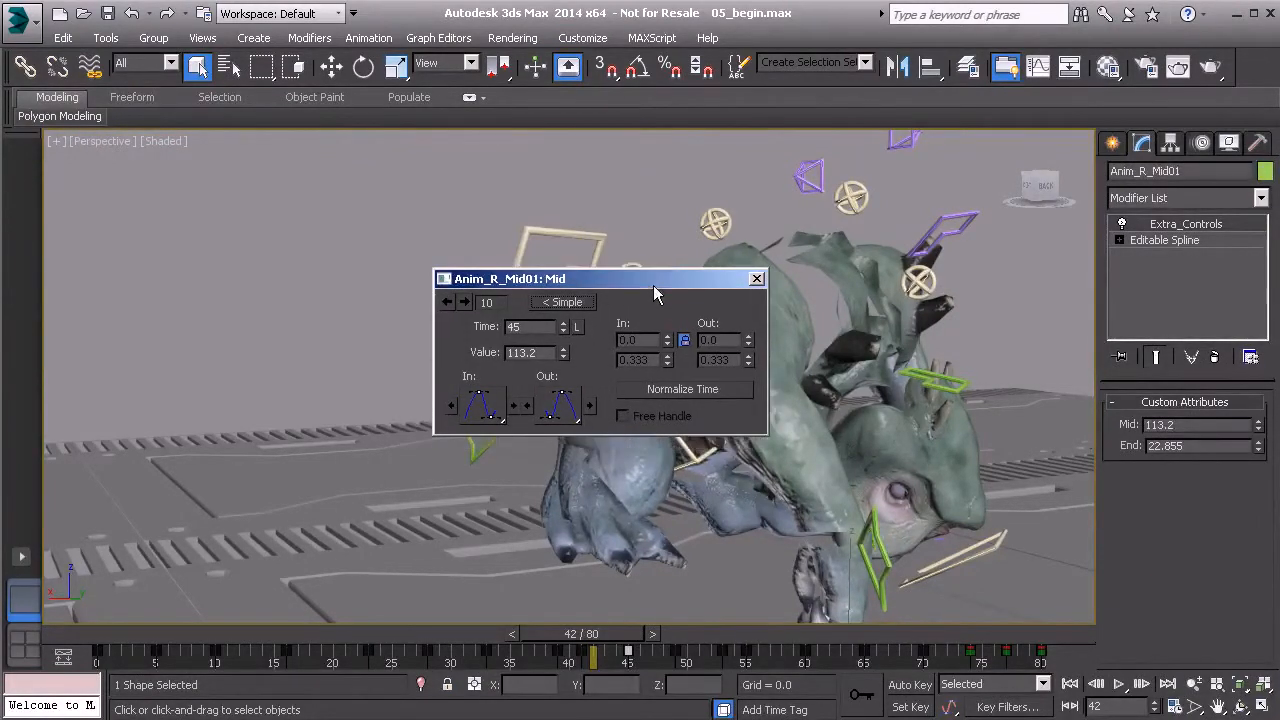
{"action": "left_click", "coordinate": [757, 278]}
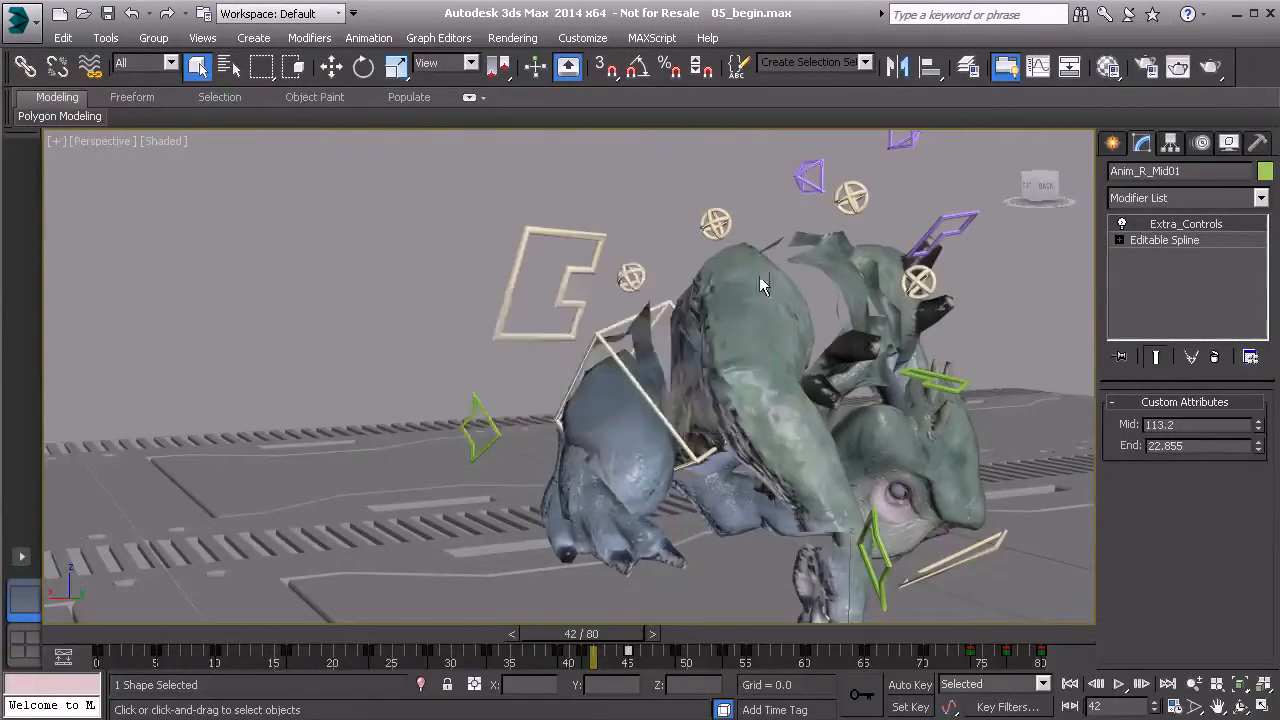
Inspect the rotation list controller layers of Anim_R_Mid01, and show the control's motion parameters with its position list
{"action": "right_click", "coordinate": [648, 656]}
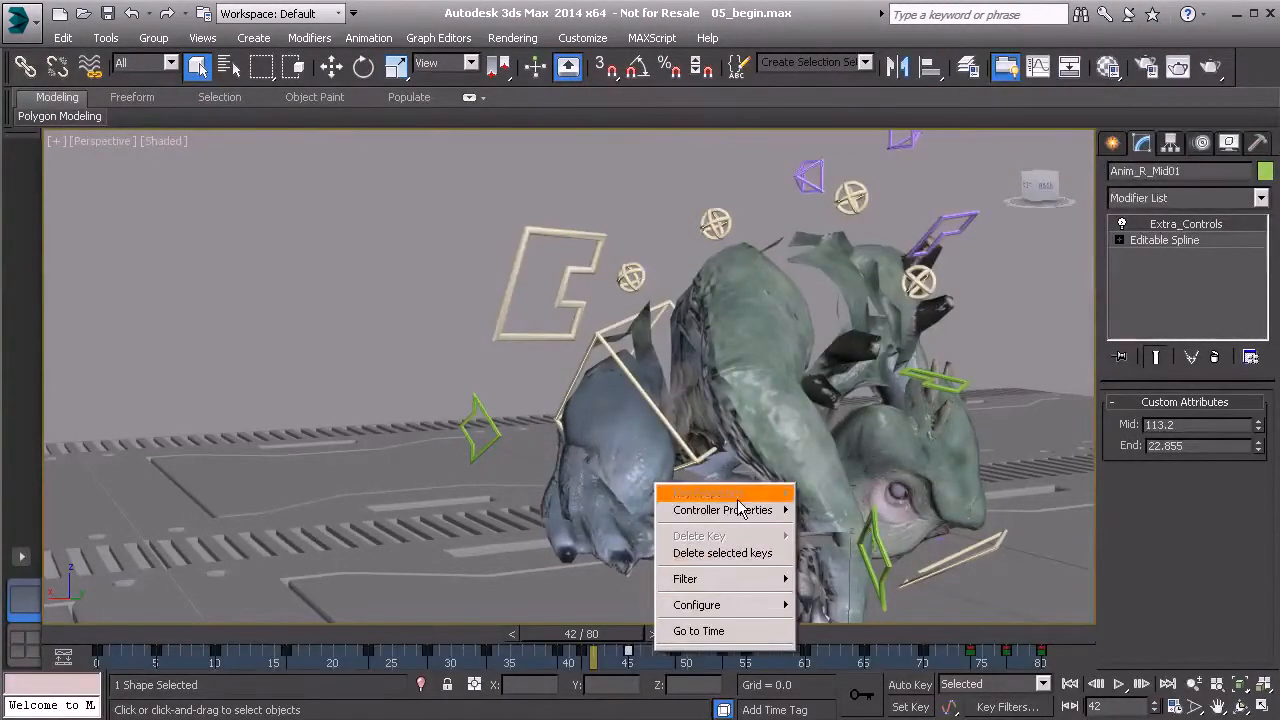
{"action": "mouse_move", "coordinate": [739, 512]}
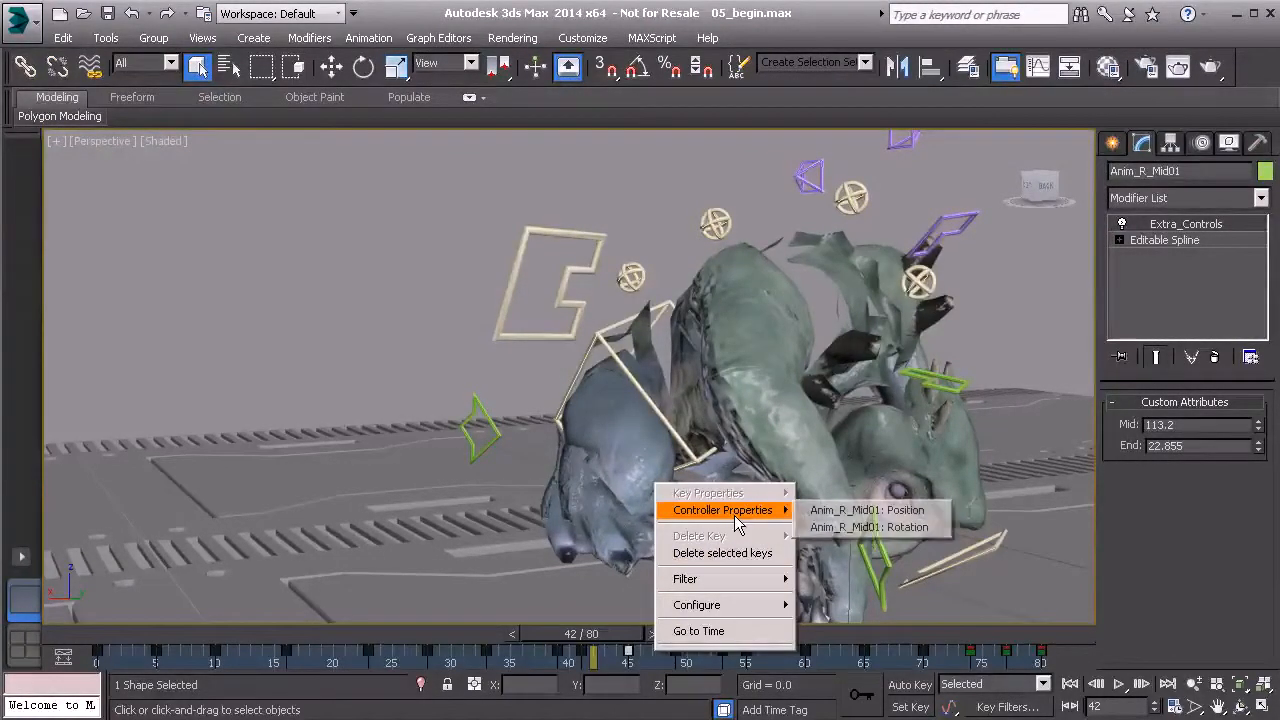
{"action": "left_click", "coordinate": [842, 527]}
{"action": "left_click_drag", "start_coordinate": [205, 662], "coordinate": [560, 299]}
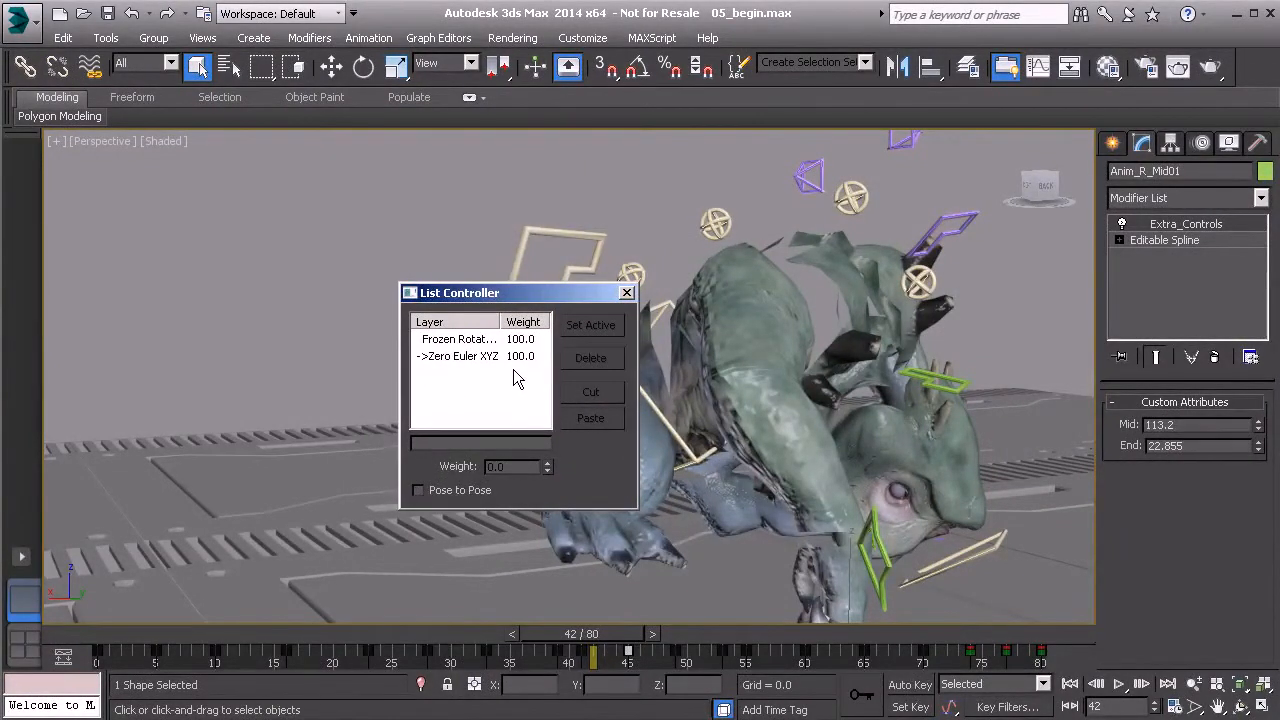
{"action": "left_click", "coordinate": [627, 293]}
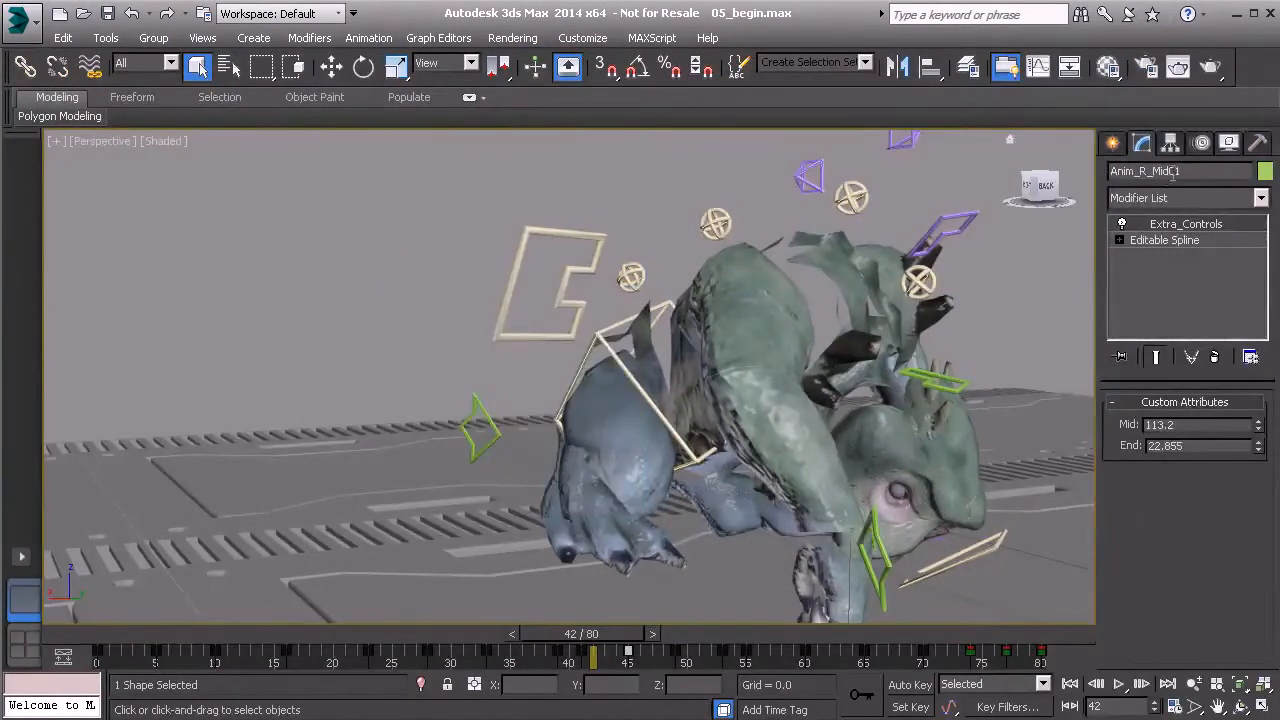
{"action": "left_click", "coordinate": [1201, 142]}
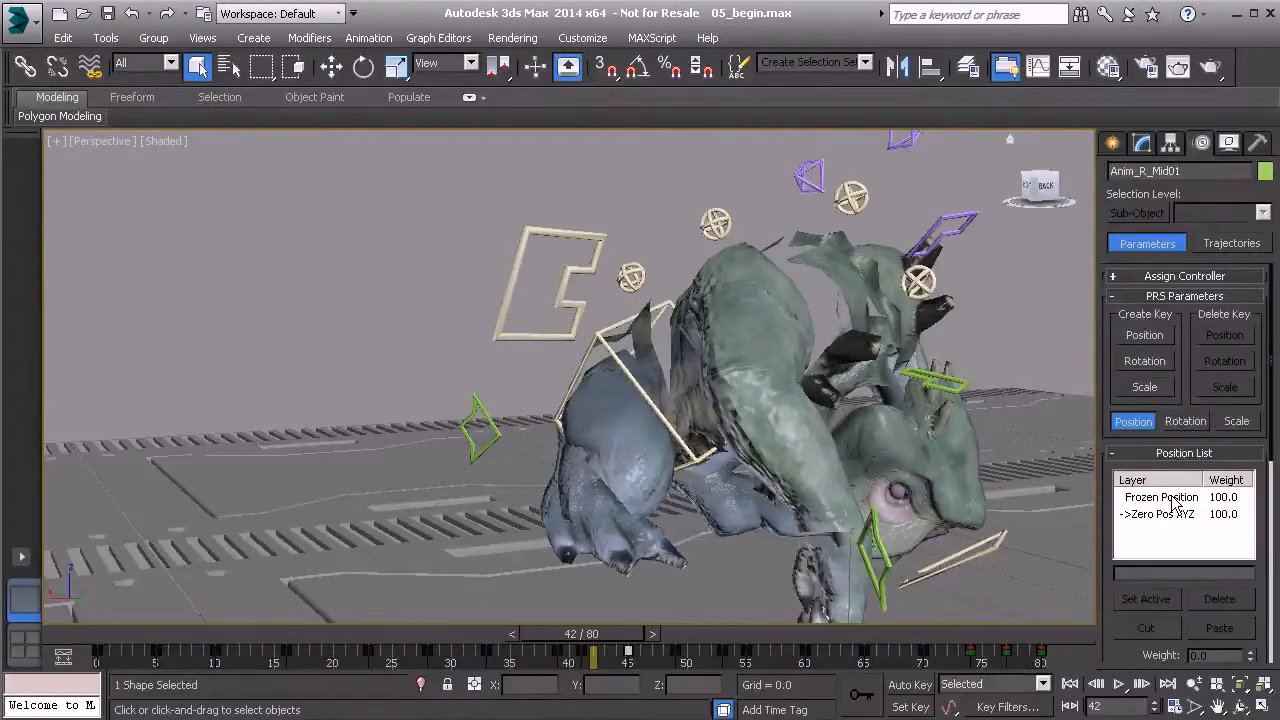
Delete the selected Mid key at frame 45
{"action": "right_click", "coordinate": [667, 662]}
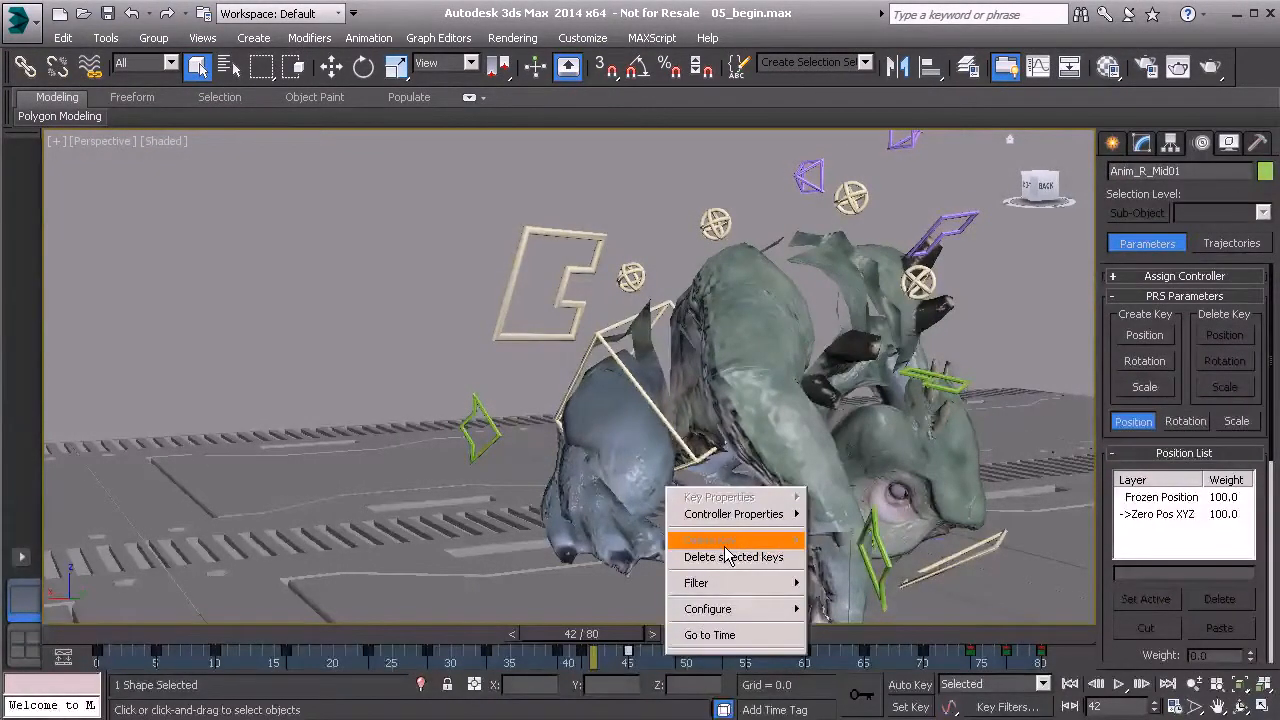
{"action": "right_click", "coordinate": [628, 650]}
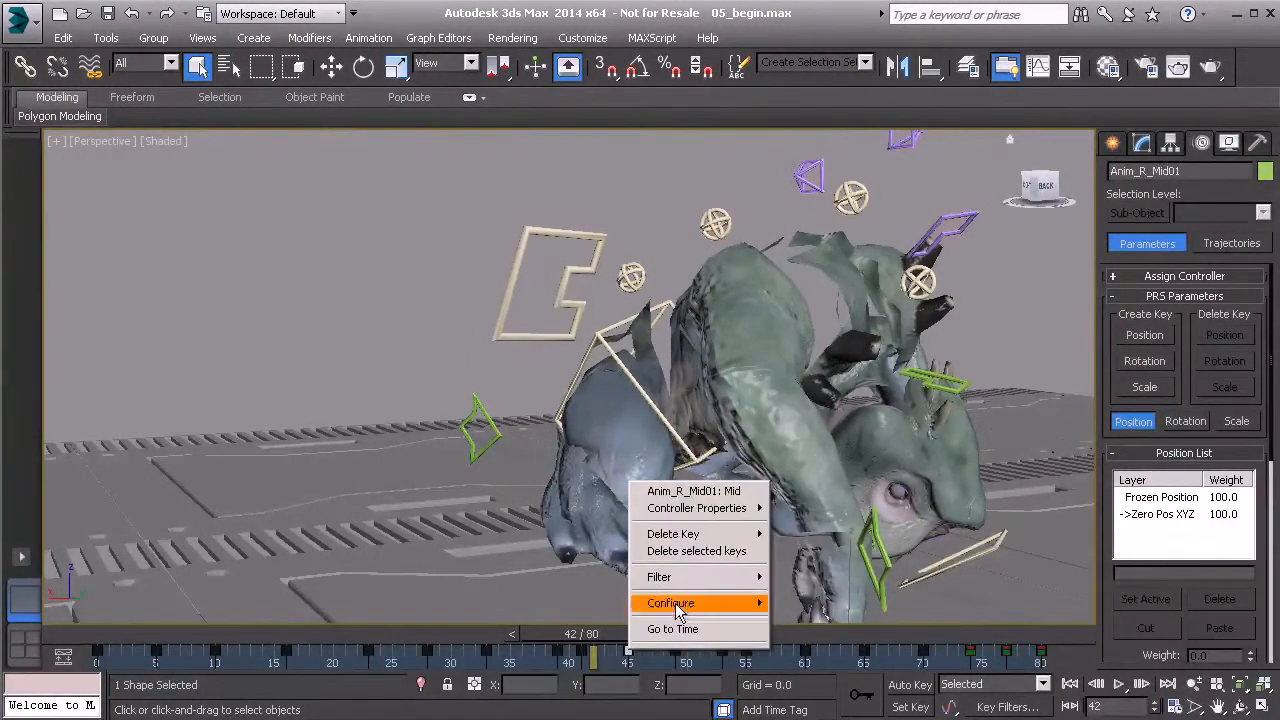
{"action": "mouse_move", "coordinate": [735, 538]}
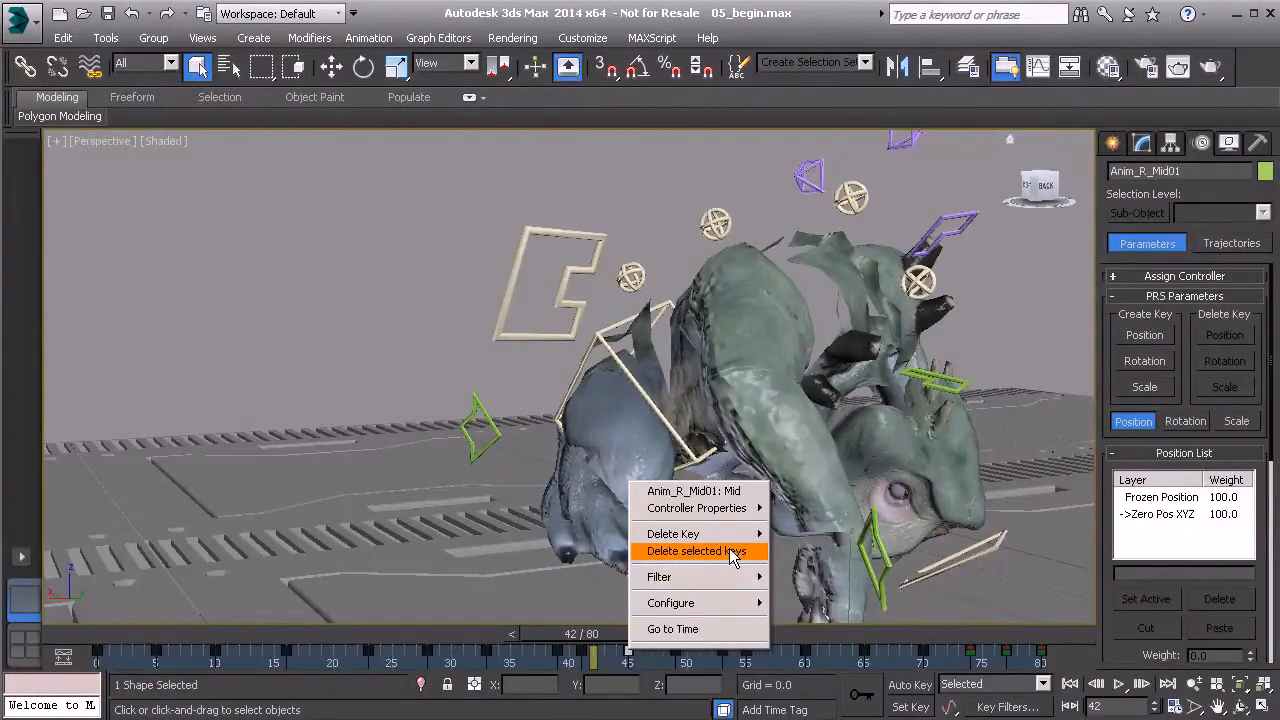
{"action": "left_click", "coordinate": [731, 555]}
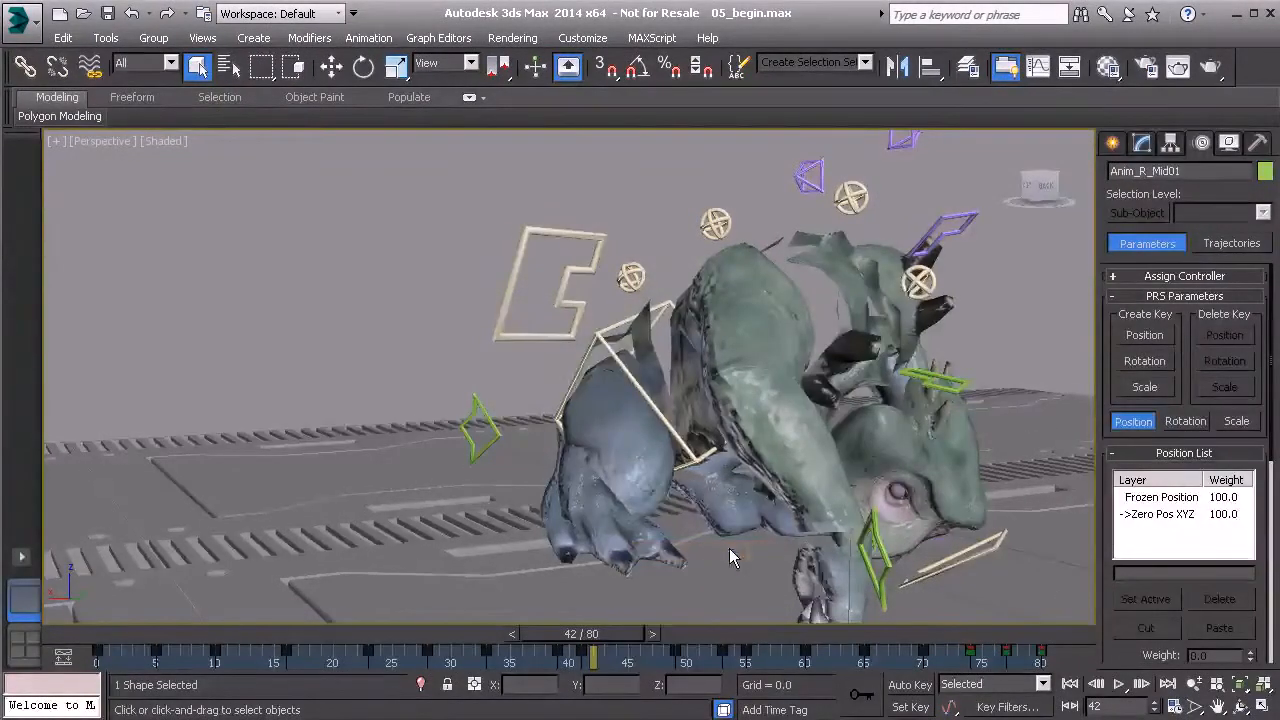
Go to frame 38 and filter the track bar to All Transform Keys
{"action": "mouse_move", "coordinate": [643, 660]}
{"action": "left_mouse_down"}
{"action": "mouse_move", "coordinate": [712, 663]}
{"action": "mouse_move", "coordinate": [594, 664]}
{"action": "mouse_move", "coordinate": [627, 652]}
{"action": "left_mouse_up"}
{"action": "middle_click_drag", "start_coordinate": [648, 520], "coordinate": [598, 454]}
{"action": "mouse_move", "coordinate": [595, 650]}
{"action": "left_mouse_down"}
{"action": "mouse_move", "coordinate": [535, 655]}
{"action": "mouse_move", "coordinate": [617, 655]}
{"action": "left_mouse_up"}
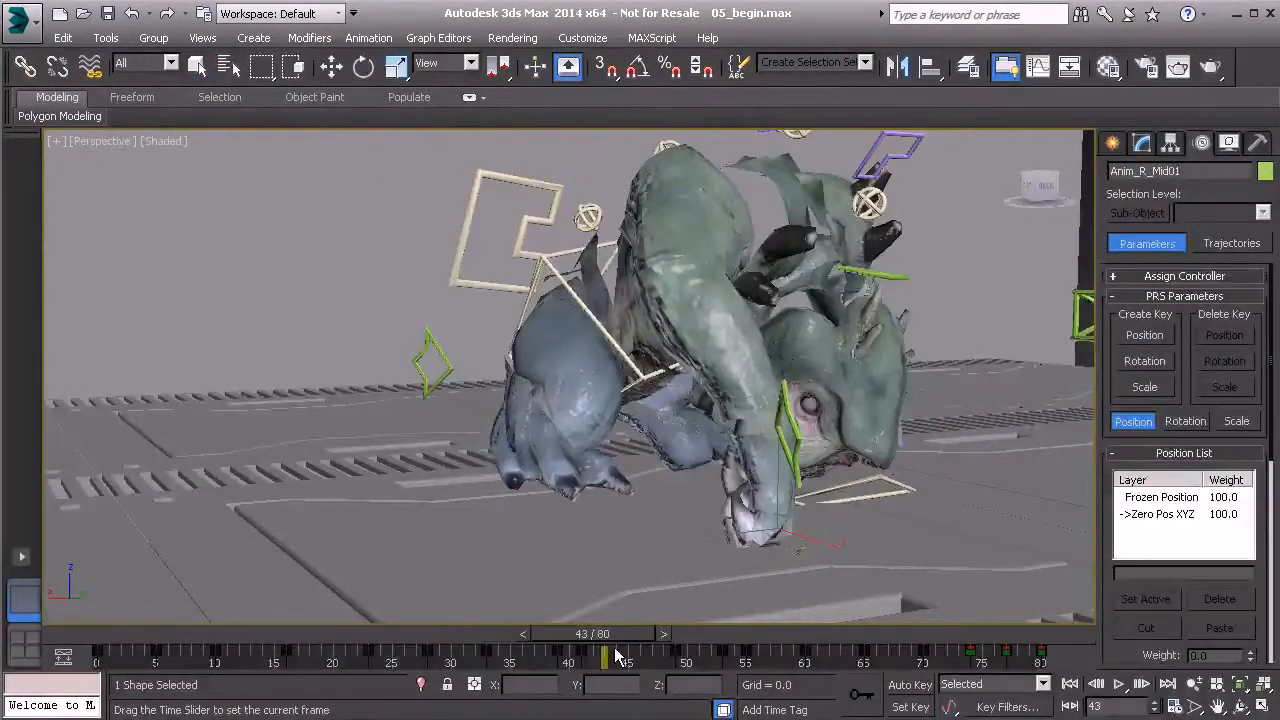
{"action": "key", "text": "q"}
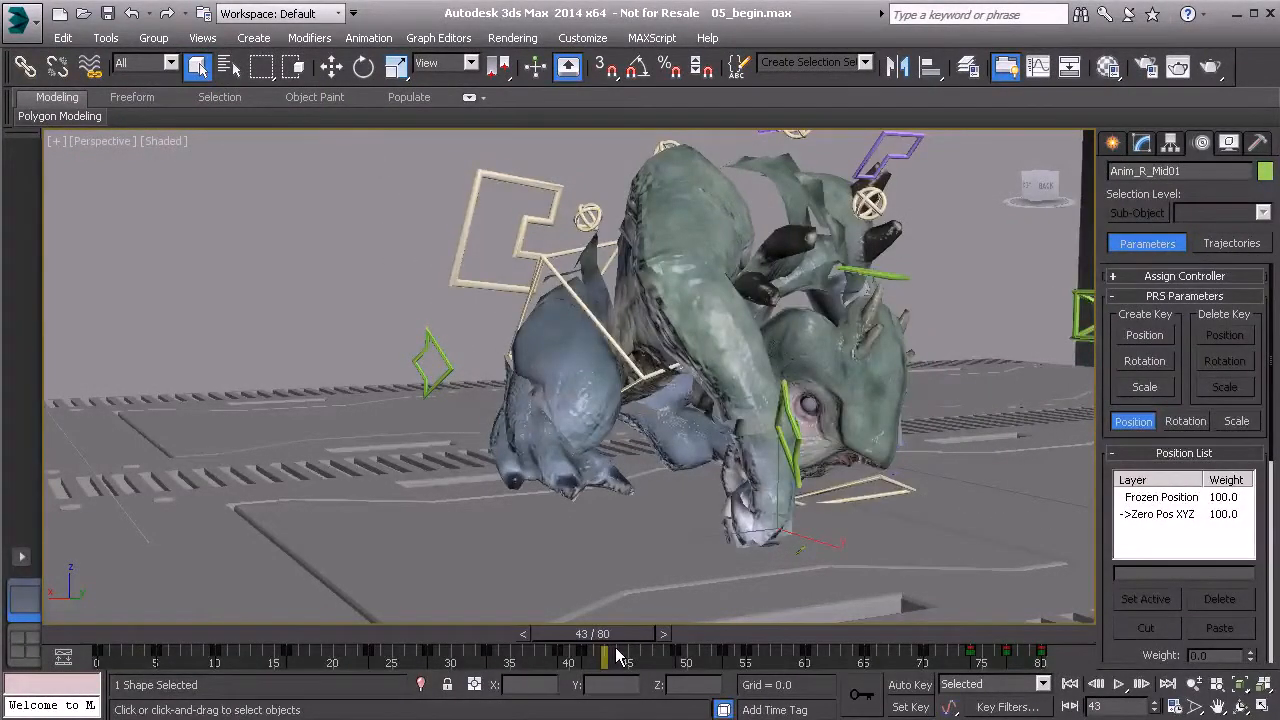
{"action": "left_click_drag", "start_coordinate": [642, 639], "coordinate": [590, 657]}
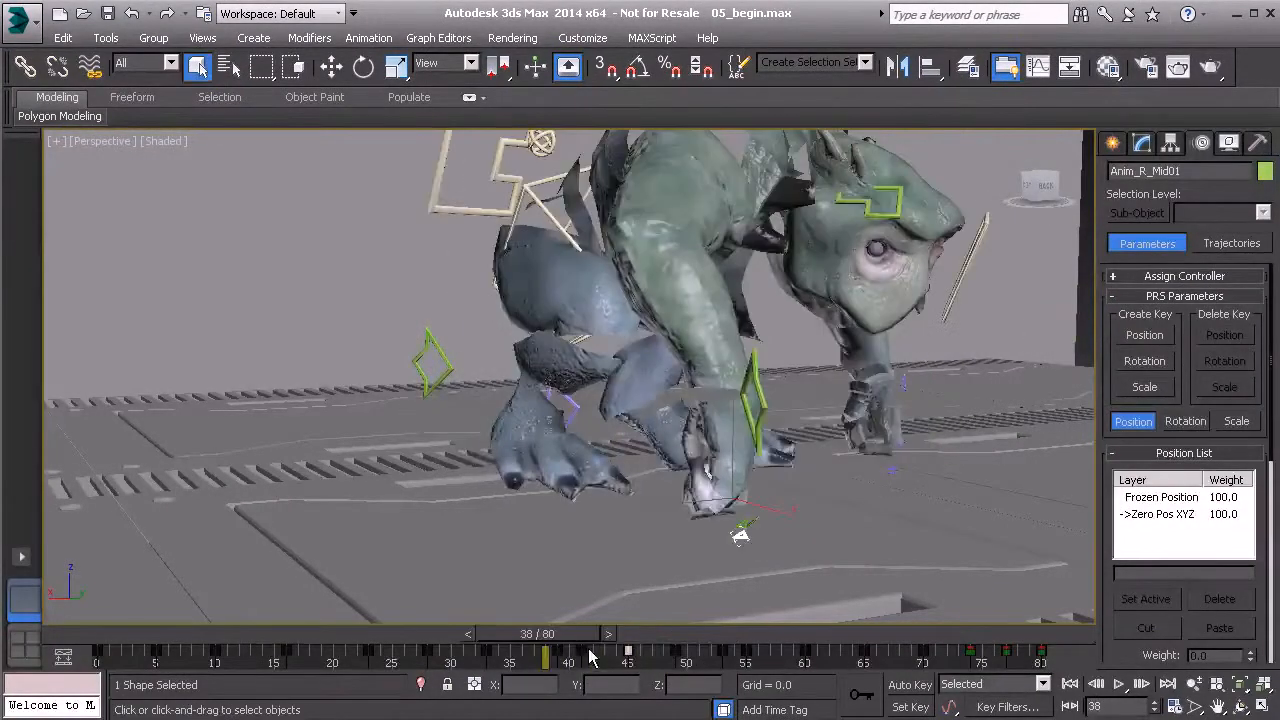
{"action": "right_click", "coordinate": [600, 655]}
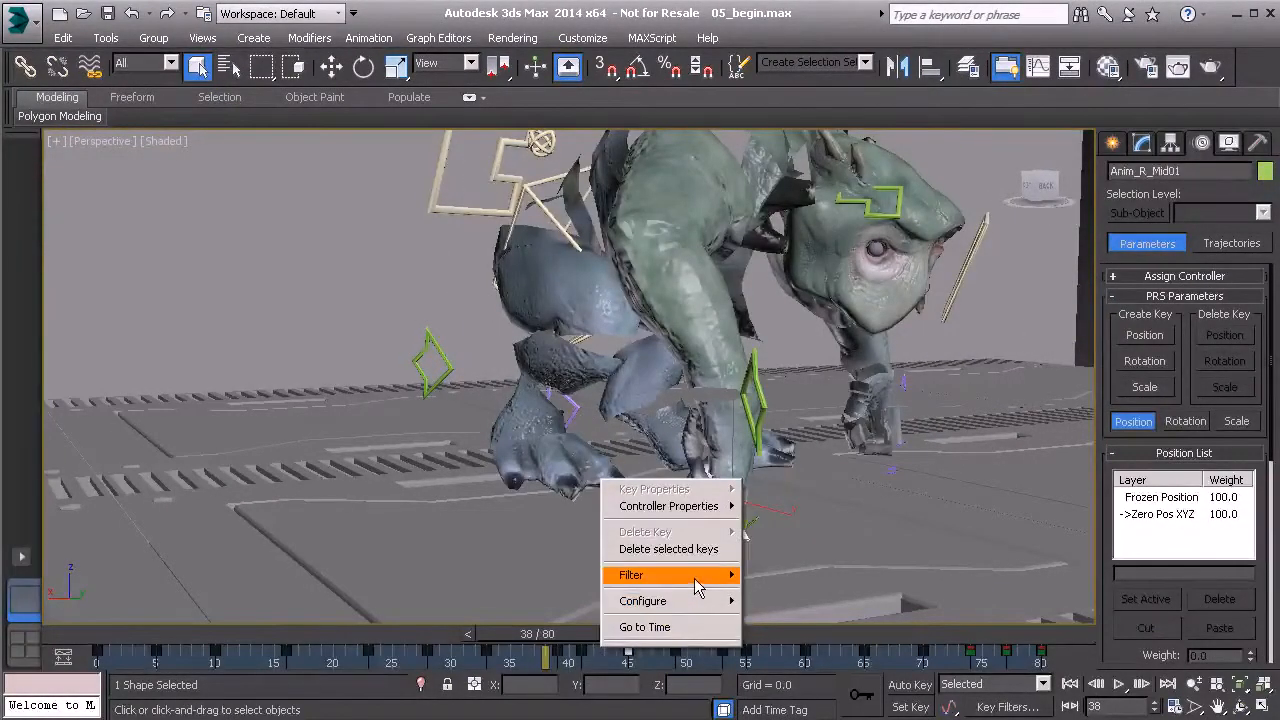
{"action": "mouse_move", "coordinate": [698, 588]}
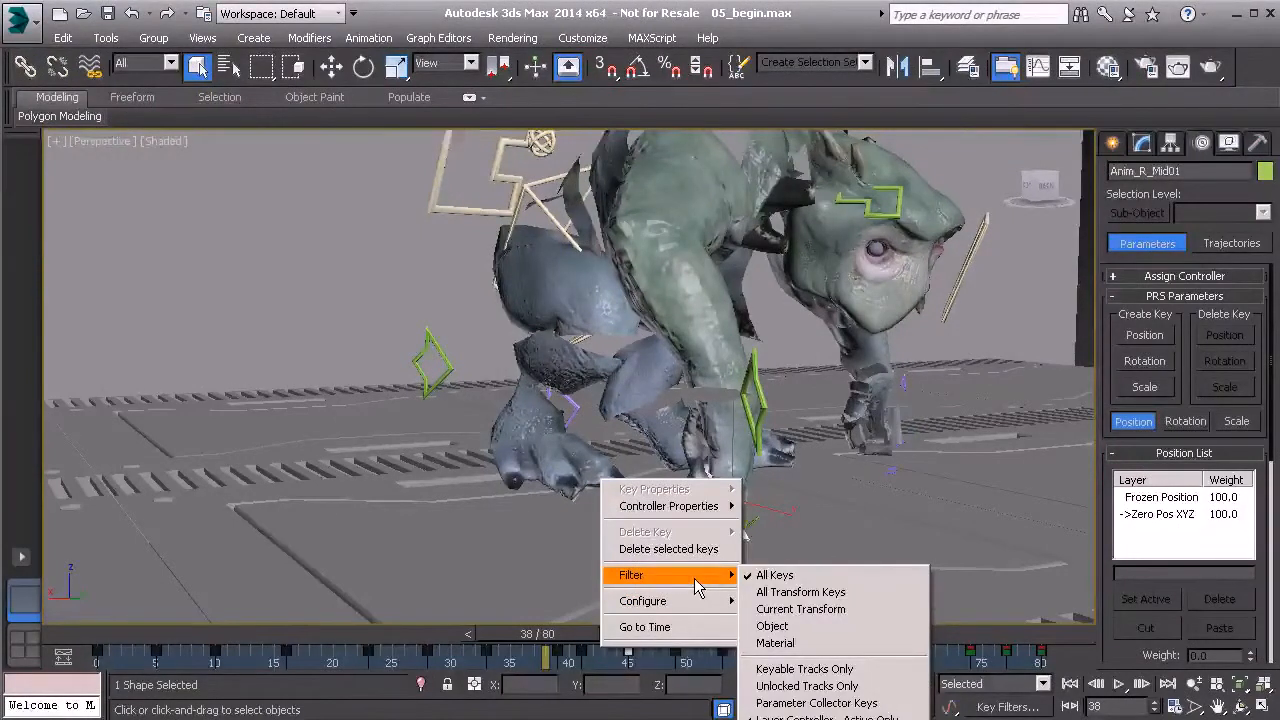
{"action": "left_click", "coordinate": [808, 592]}
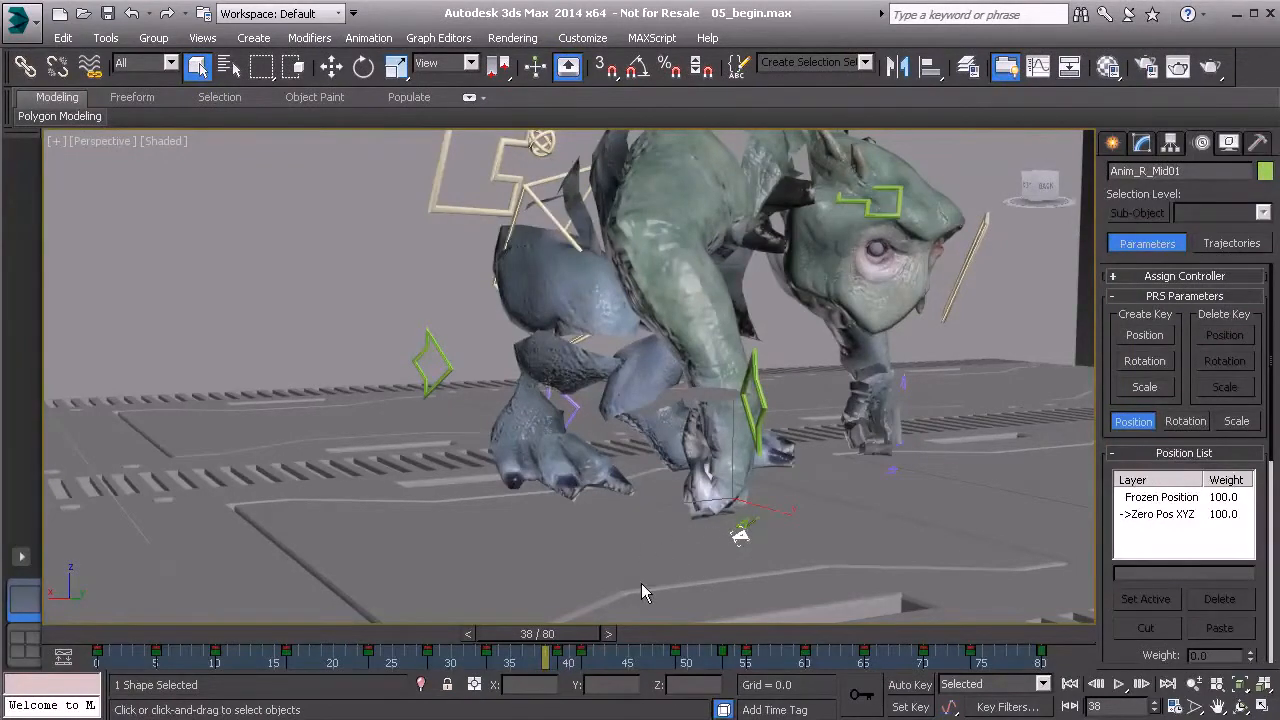
Set the track bar filter back to All Keys
{"action": "right_click", "coordinate": [620, 652]}
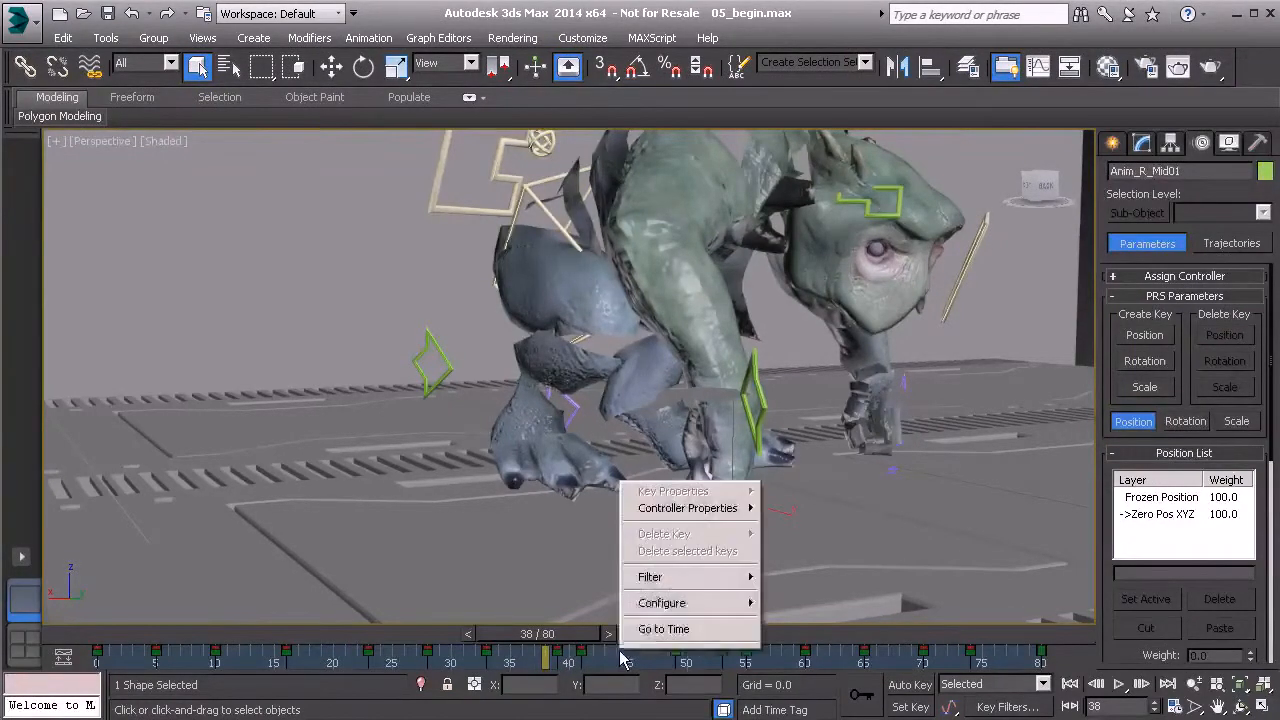
{"action": "mouse_move", "coordinate": [684, 590]}
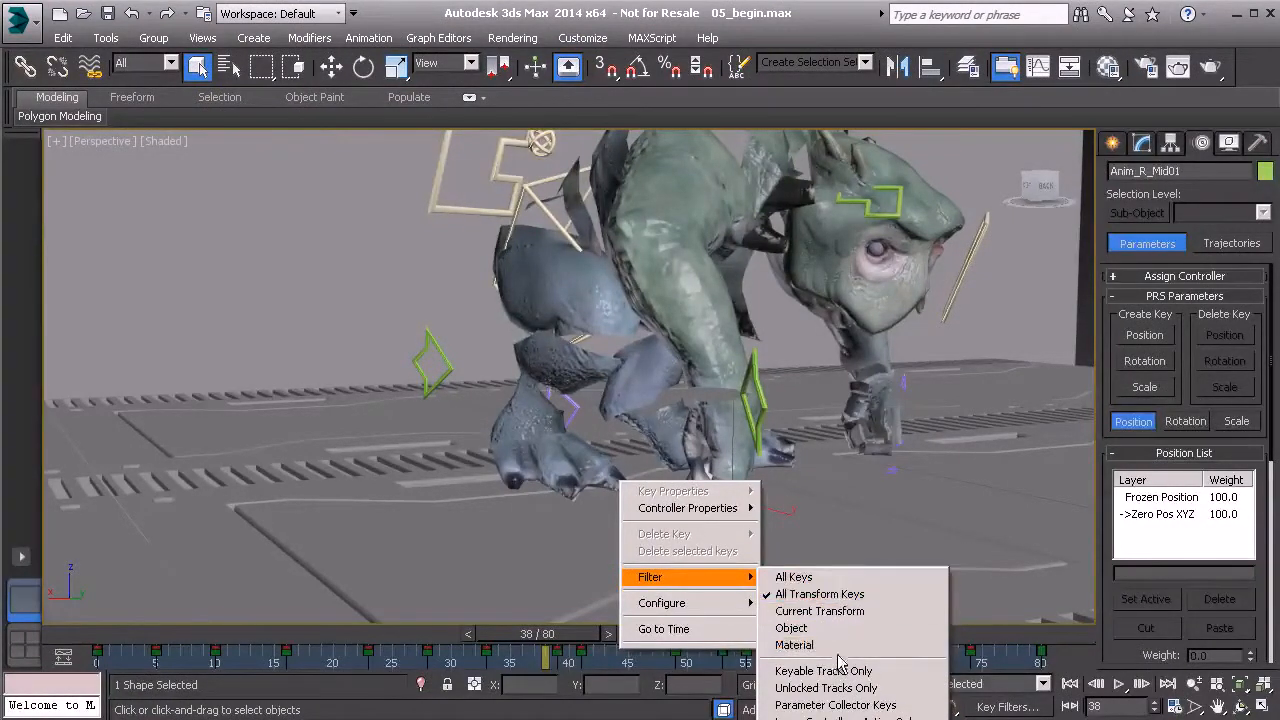
{"action": "left_click", "coordinate": [829, 583]}
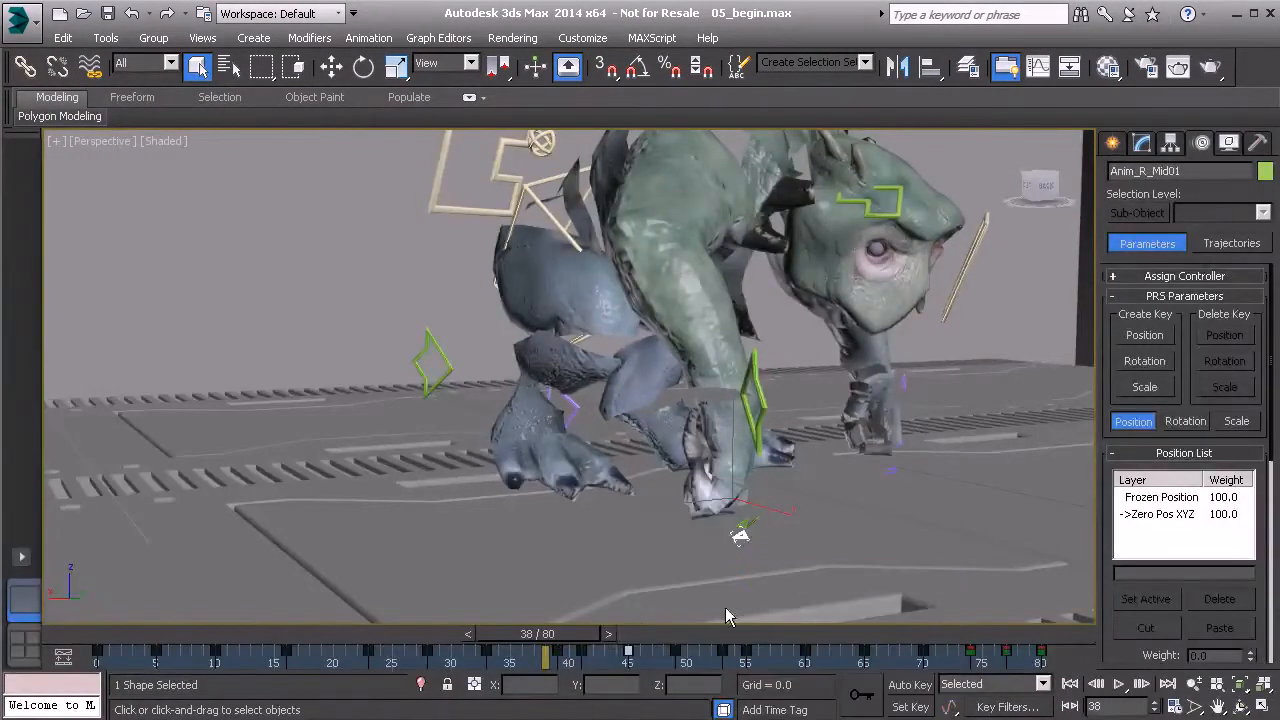
At frame 33, filter the track bar to All Transform Keys and move that frame's transform keys to frame 35
{"action": "left_click_drag", "start_coordinate": [550, 636], "coordinate": [502, 645]}
{"action": "key", "text": "q"}
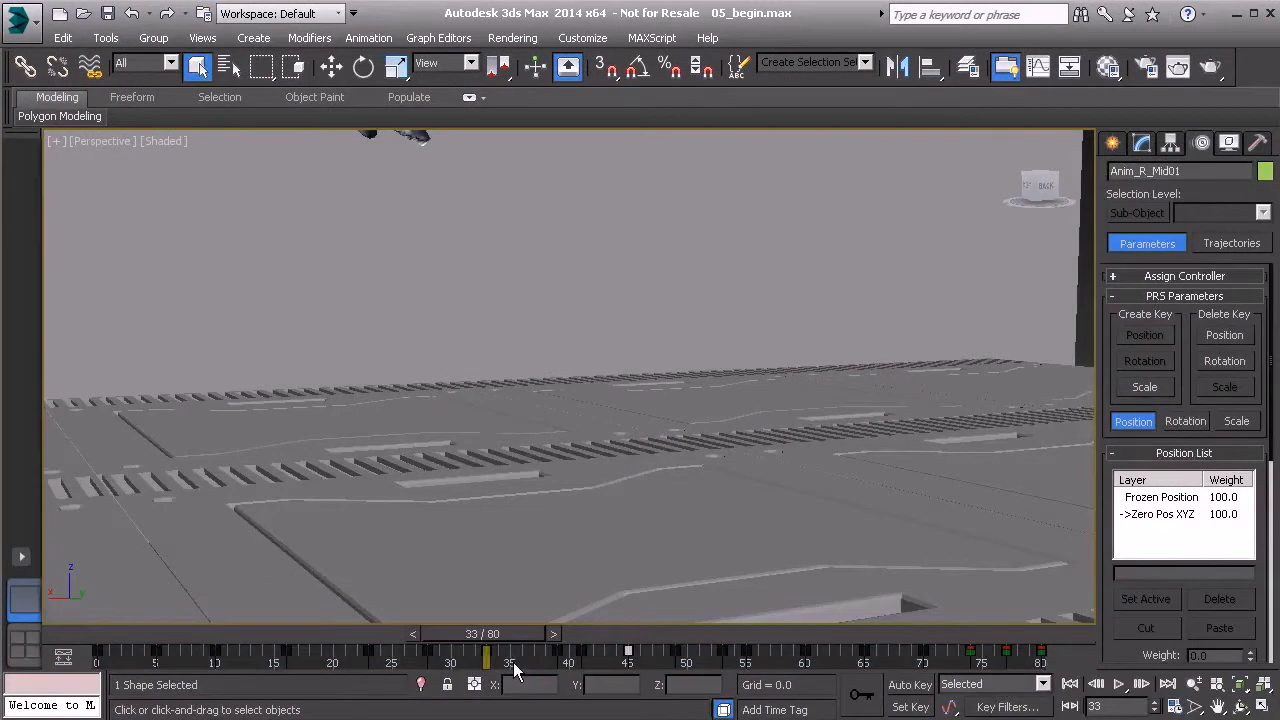
{"action": "middle_click_drag", "start_coordinate": [562, 304], "coordinate": [573, 438]}
{"action": "left_click_drag", "start_coordinate": [486, 636], "coordinate": [518, 643]}
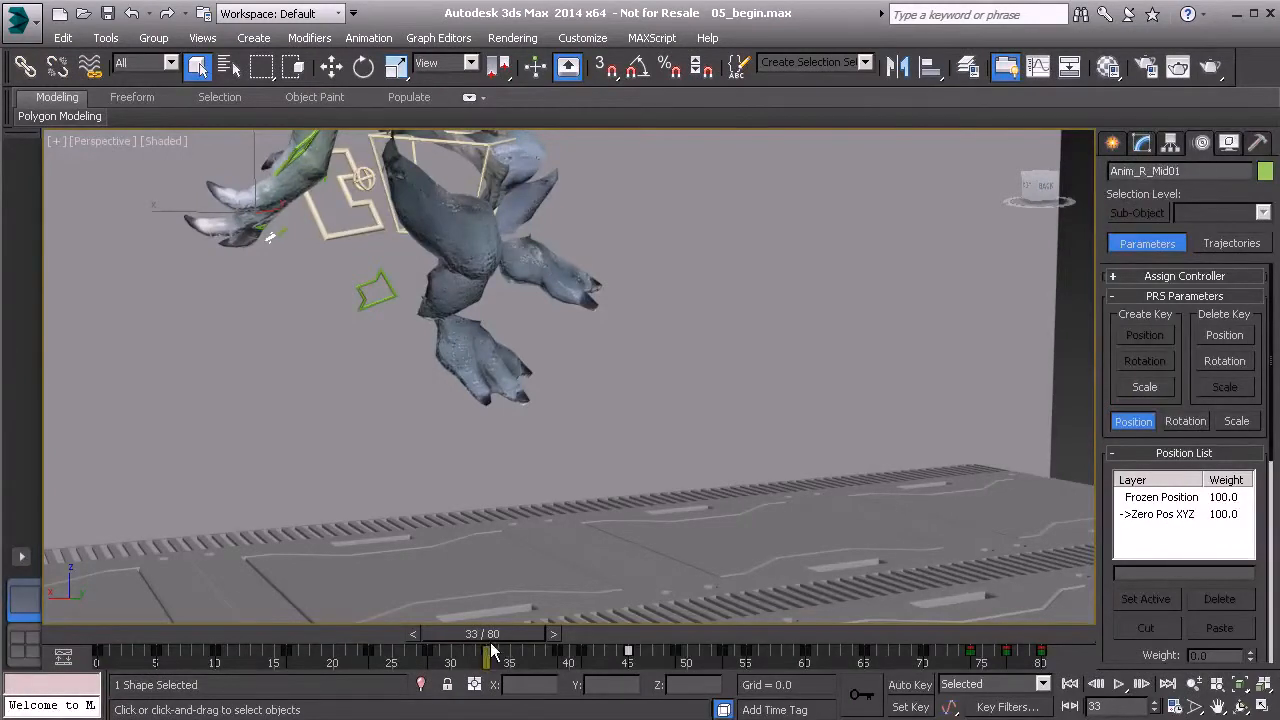
{"action": "right_click", "coordinate": [514, 648]}
{"action": "mouse_move", "coordinate": [590, 578]}
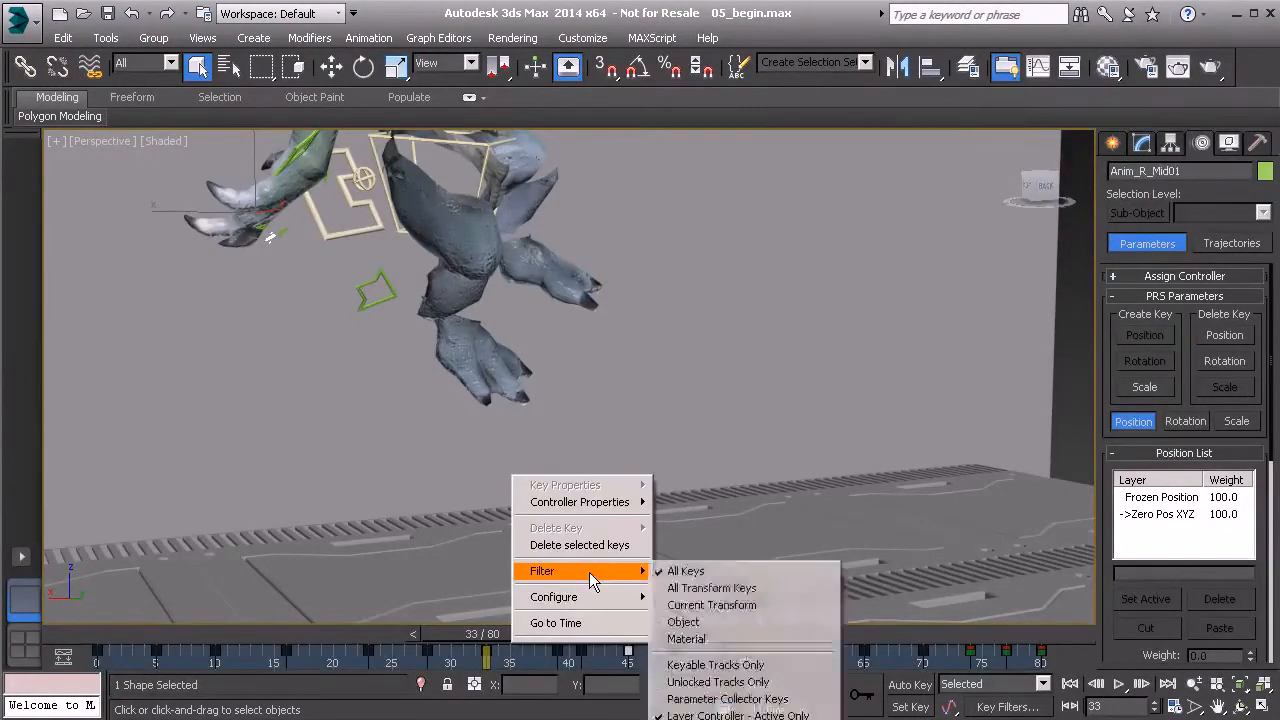
{"action": "left_click", "coordinate": [731, 593]}
{"action": "left_click_drag", "start_coordinate": [487, 652], "coordinate": [507, 658]}
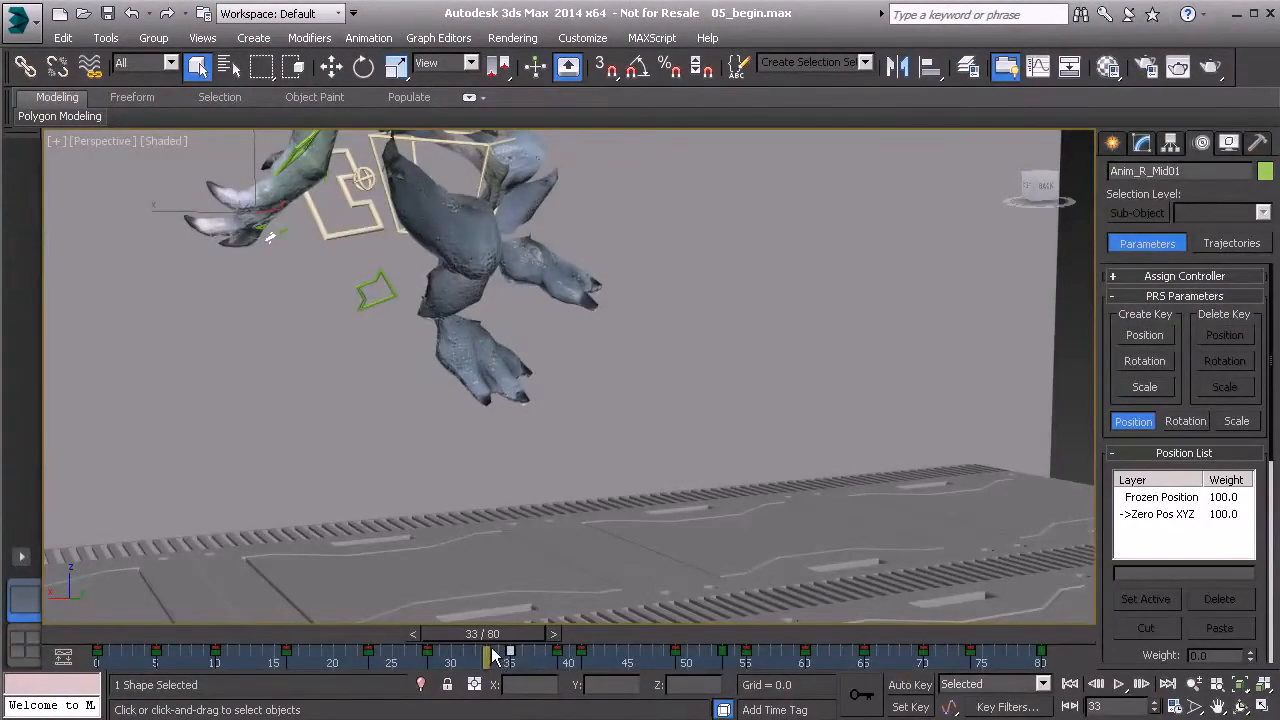
Restore the track bar filter to All Keys so the custom attribute keys are included with the transform keys
{"action": "right_click", "coordinate": [497, 655]}
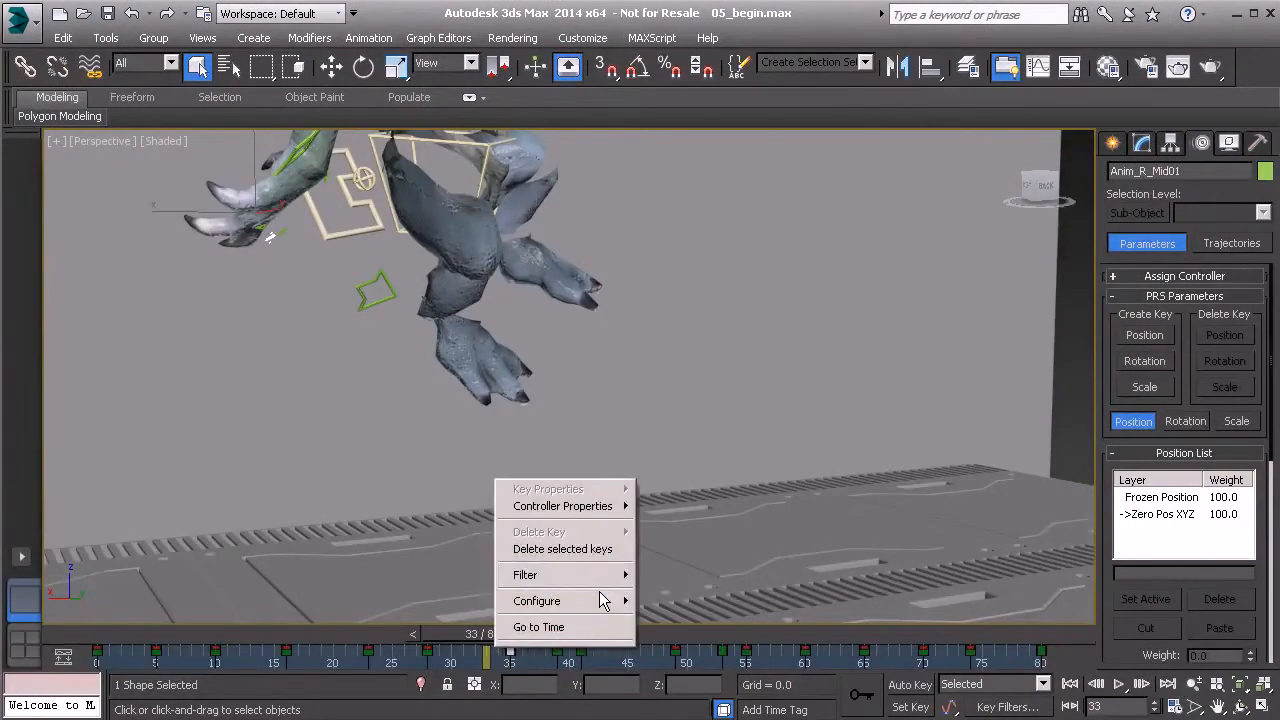
{"action": "mouse_move", "coordinate": [614, 577]}
{"action": "left_click", "coordinate": [669, 576]}
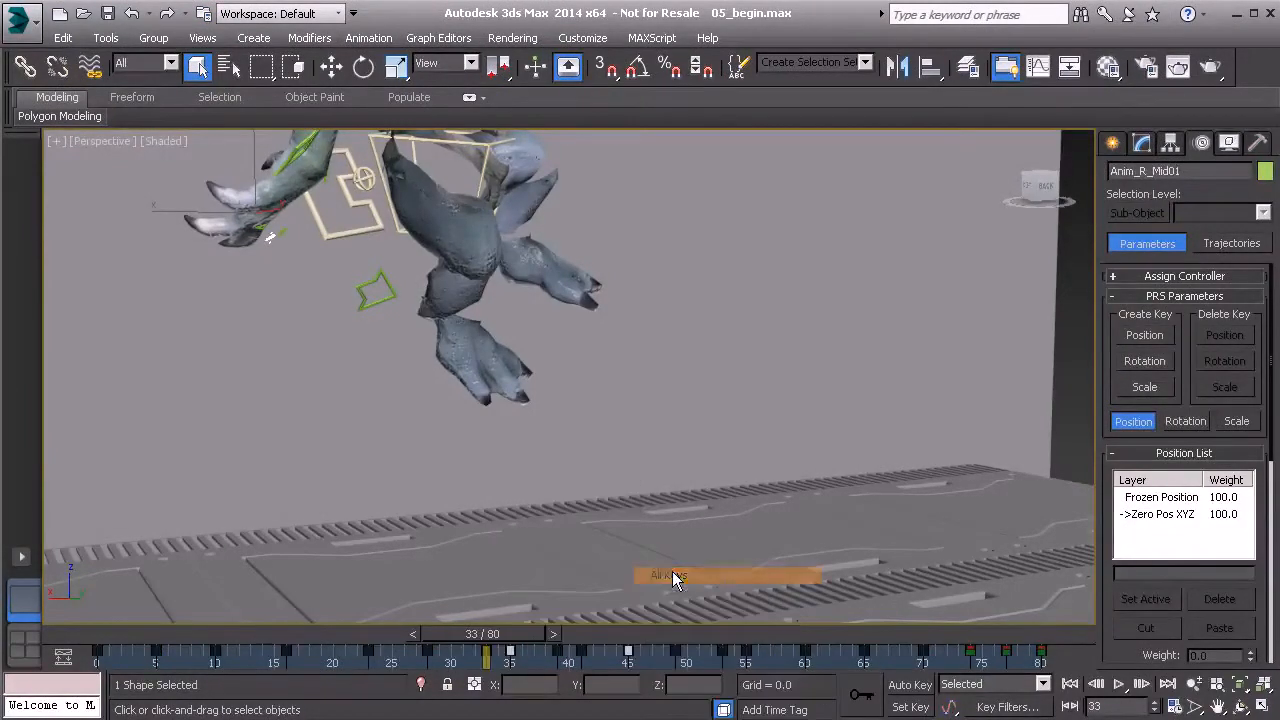
Turn on Show Selection Range in the track bar configuration
{"action": "right_click", "coordinate": [541, 653]}
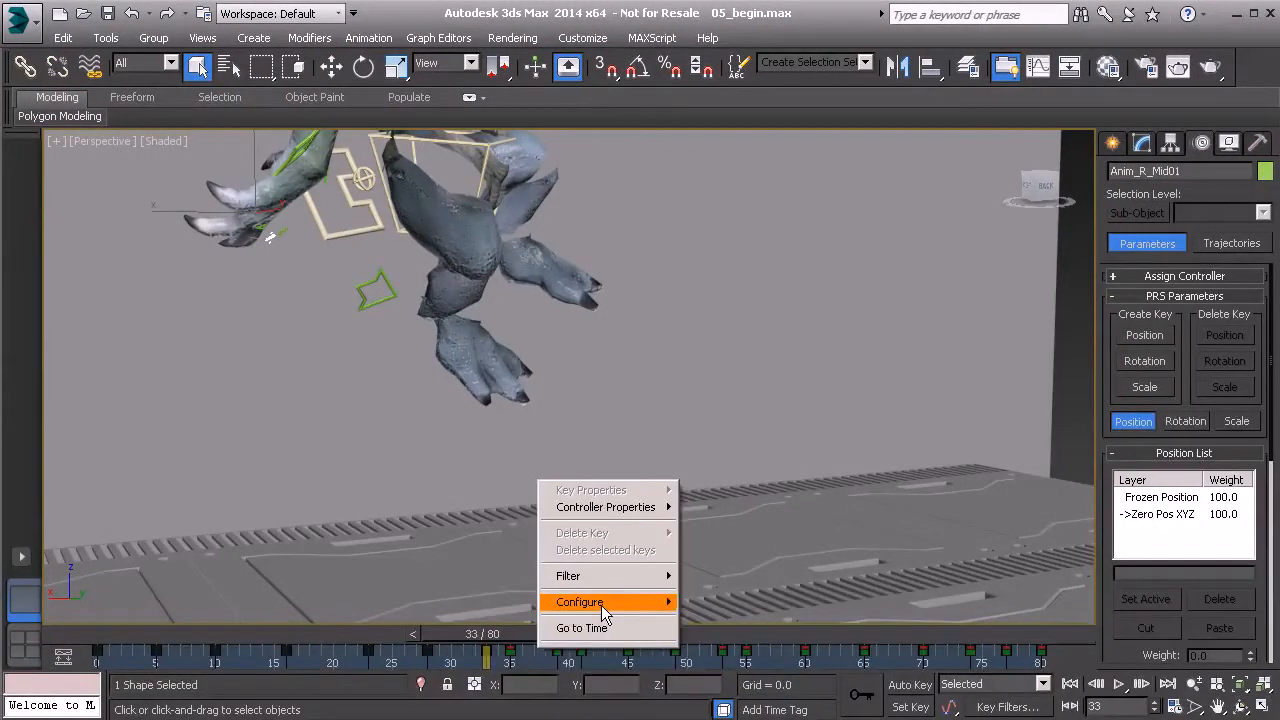
{"action": "mouse_move", "coordinate": [601, 605]}
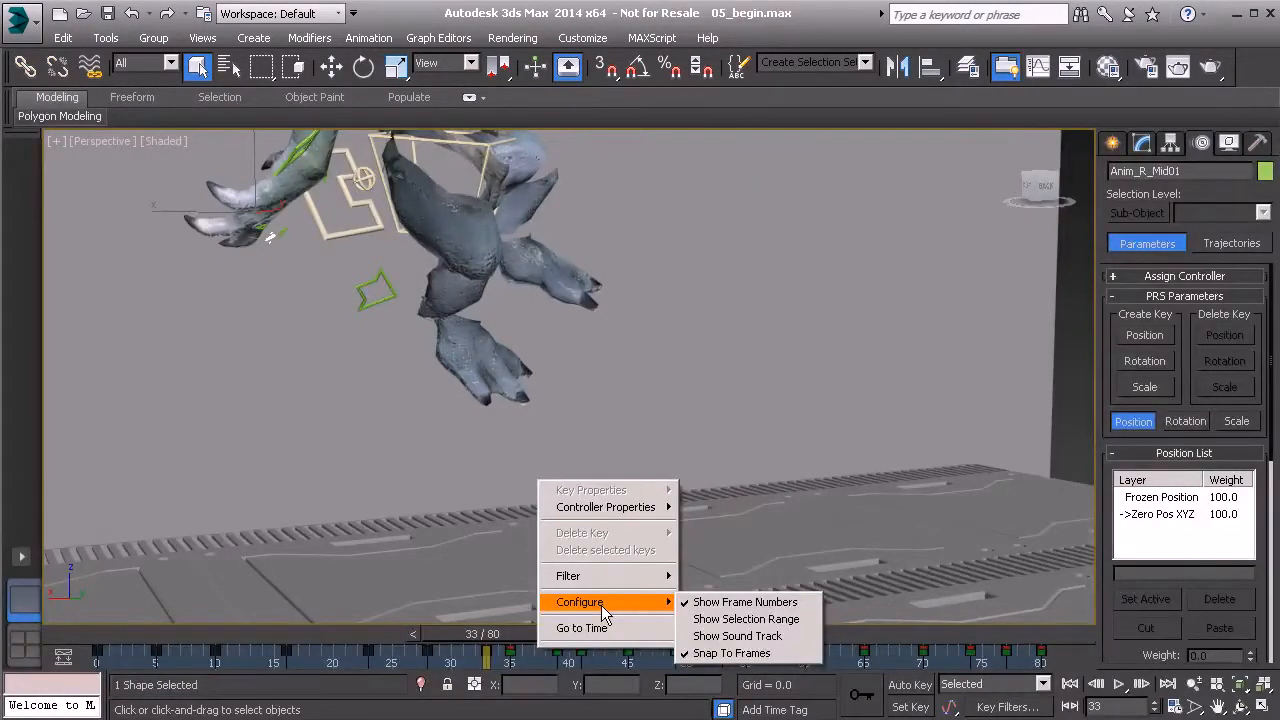
{"action": "left_click", "coordinate": [743, 619]}
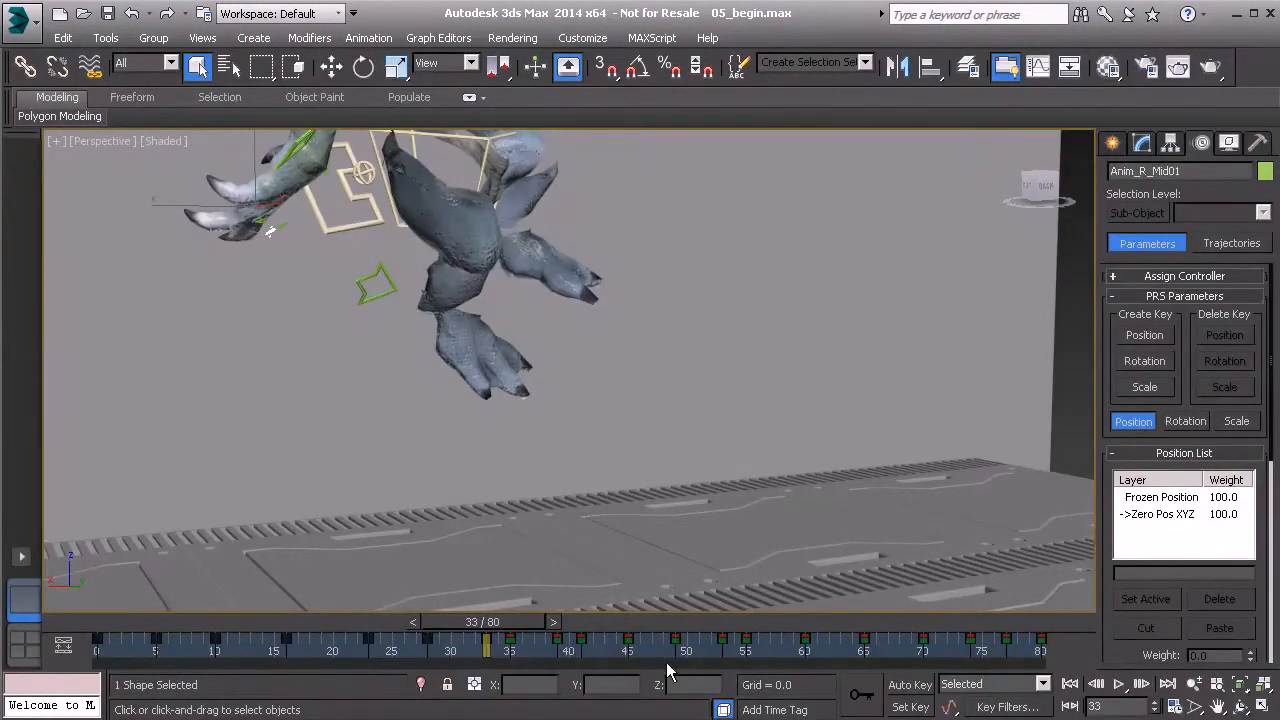
Select the keys from frame 33 to 53, shift the range to start at frame 30, and stretch its end to frame 53
{"action": "left_click_drag", "start_coordinate": [442, 636], "coordinate": [725, 668]}
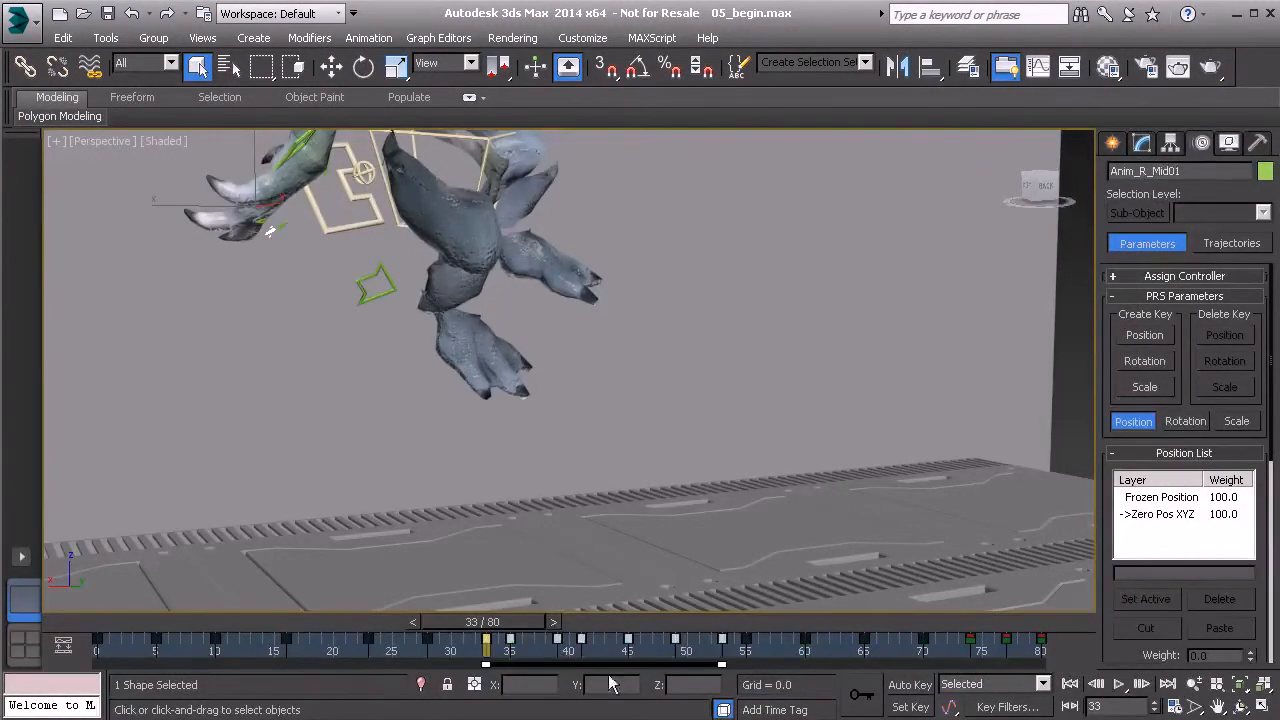
{"action": "left_click_drag", "start_coordinate": [607, 666], "coordinate": [565, 670]}
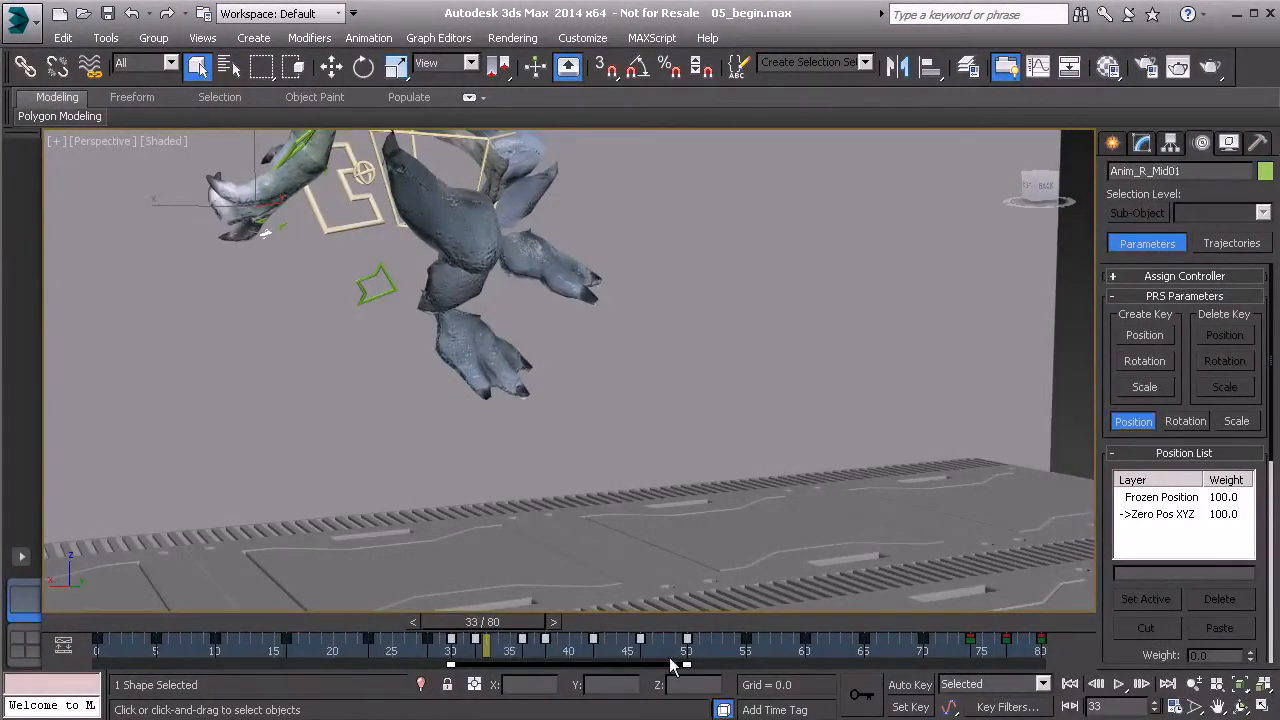
{"action": "left_click_drag", "start_coordinate": [686, 663], "coordinate": [720, 665]}
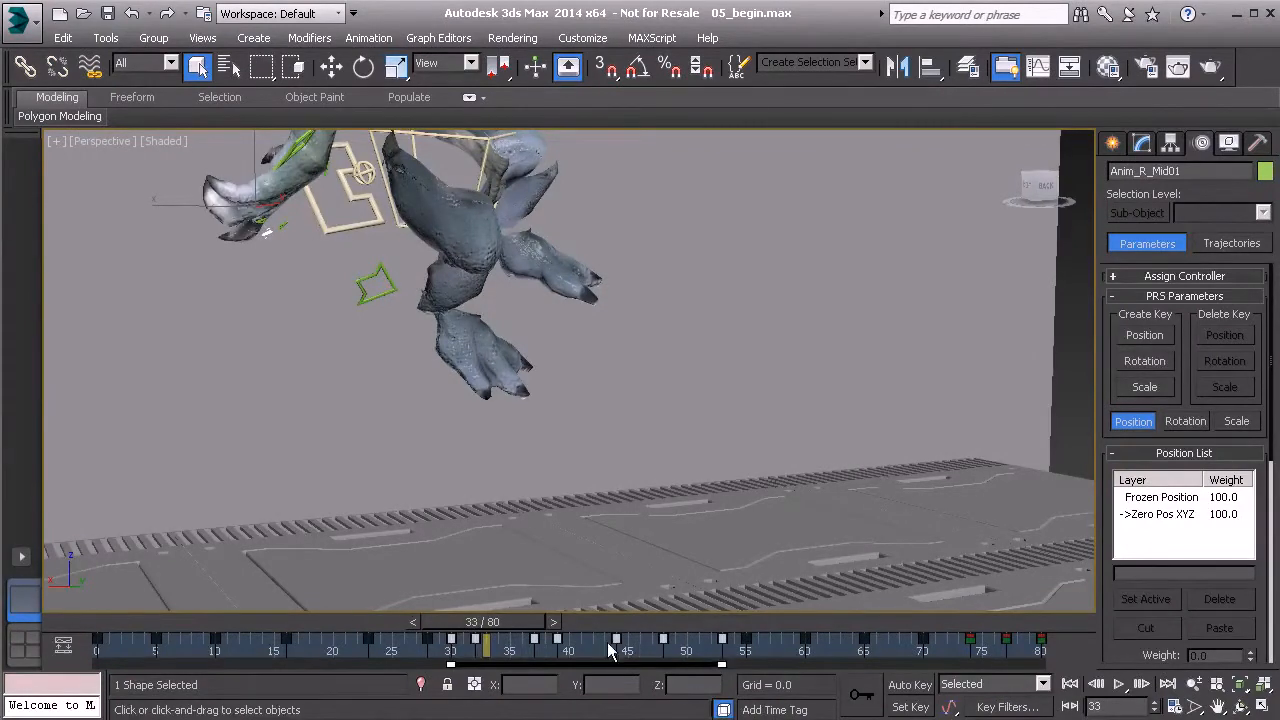
Go to frame 35 and select all the creature's controls with the Creature_Controls selection set
{"action": "left_click_drag", "start_coordinate": [510, 621], "coordinate": [544, 635]}
{"action": "scroll", "coordinate": [707, 328], "scroll_direction": "down", "scroll_amount": 4}
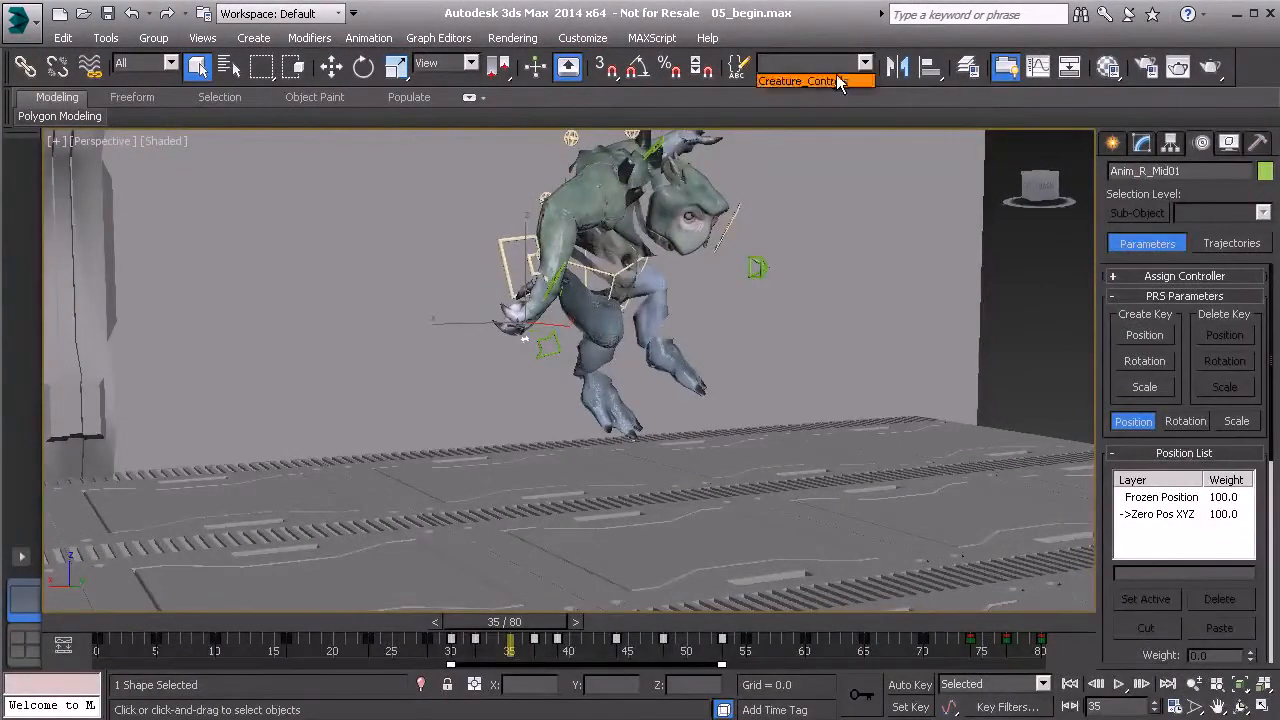
{"action": "left_click", "coordinate": [833, 80]}
{"action": "scroll", "coordinate": [760, 346], "scroll_direction": "up", "scroll_amount": 1}
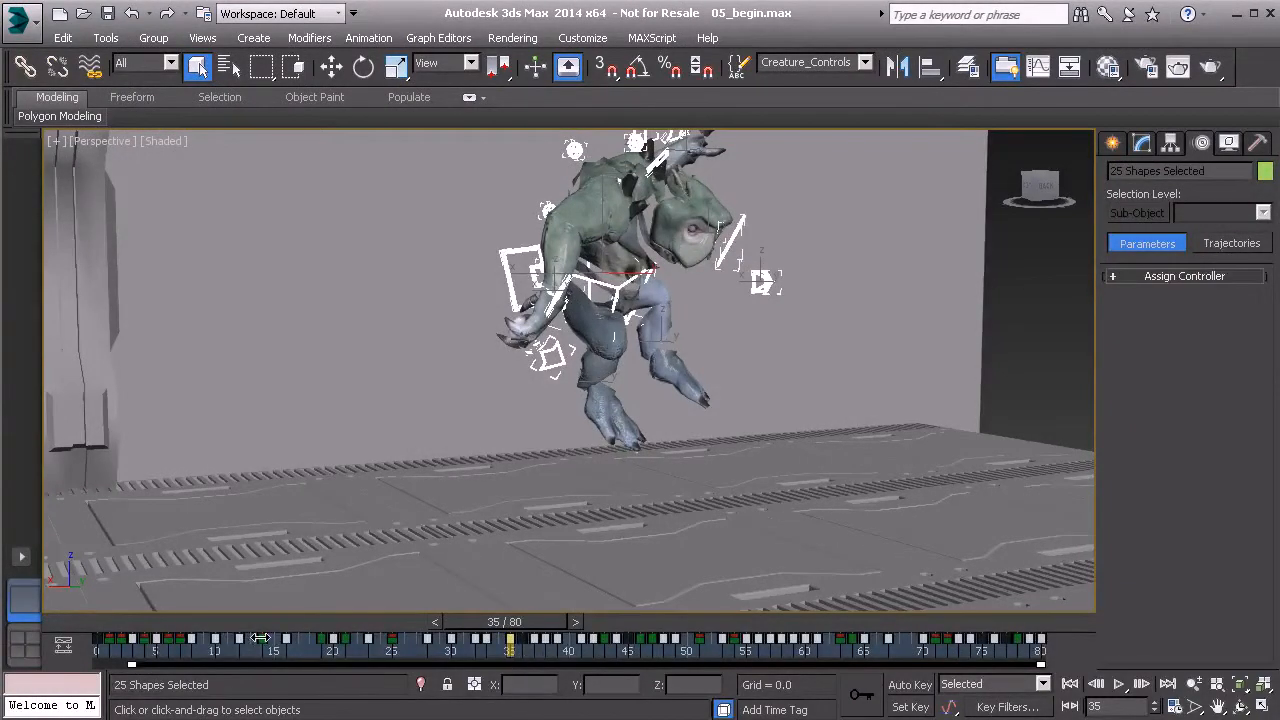
Select only the creature controls' keys from frame 19 to 30 and compress the range to end at frame 26
{"action": "left_click", "coordinate": [123, 652]}
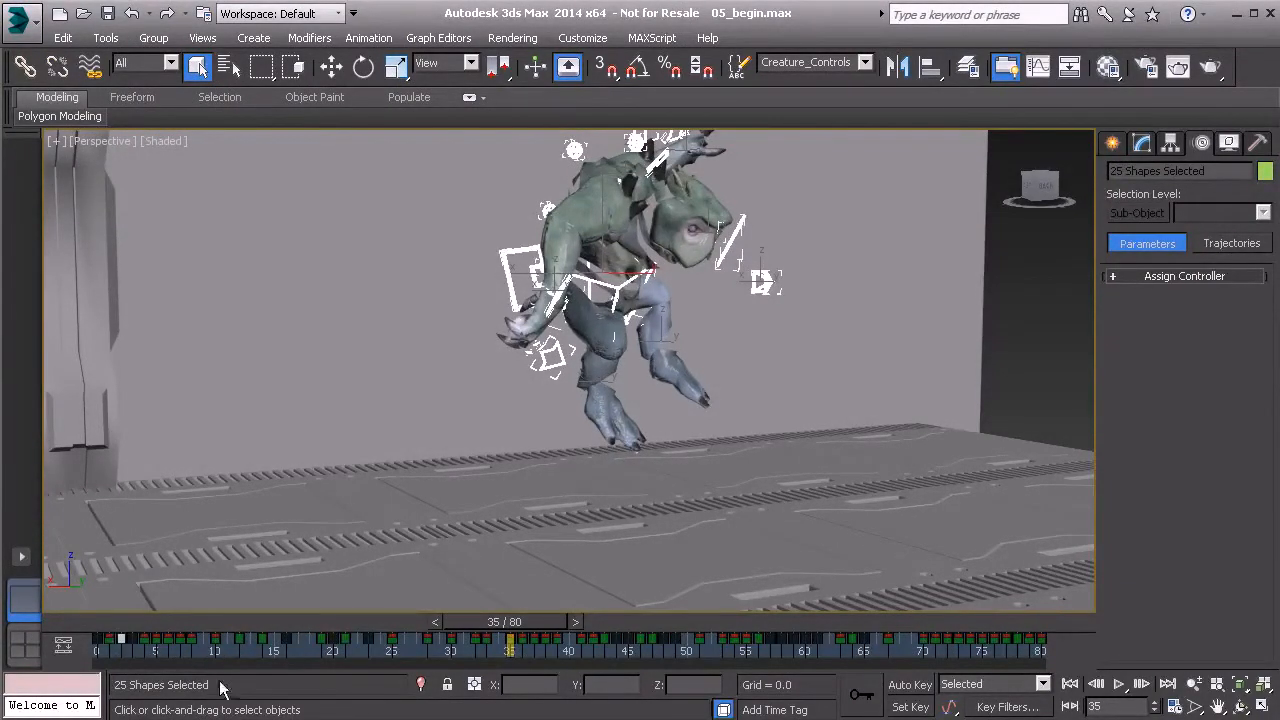
{"action": "scroll", "coordinate": [664, 240], "scroll_direction": "down", "scroll_amount": 3}
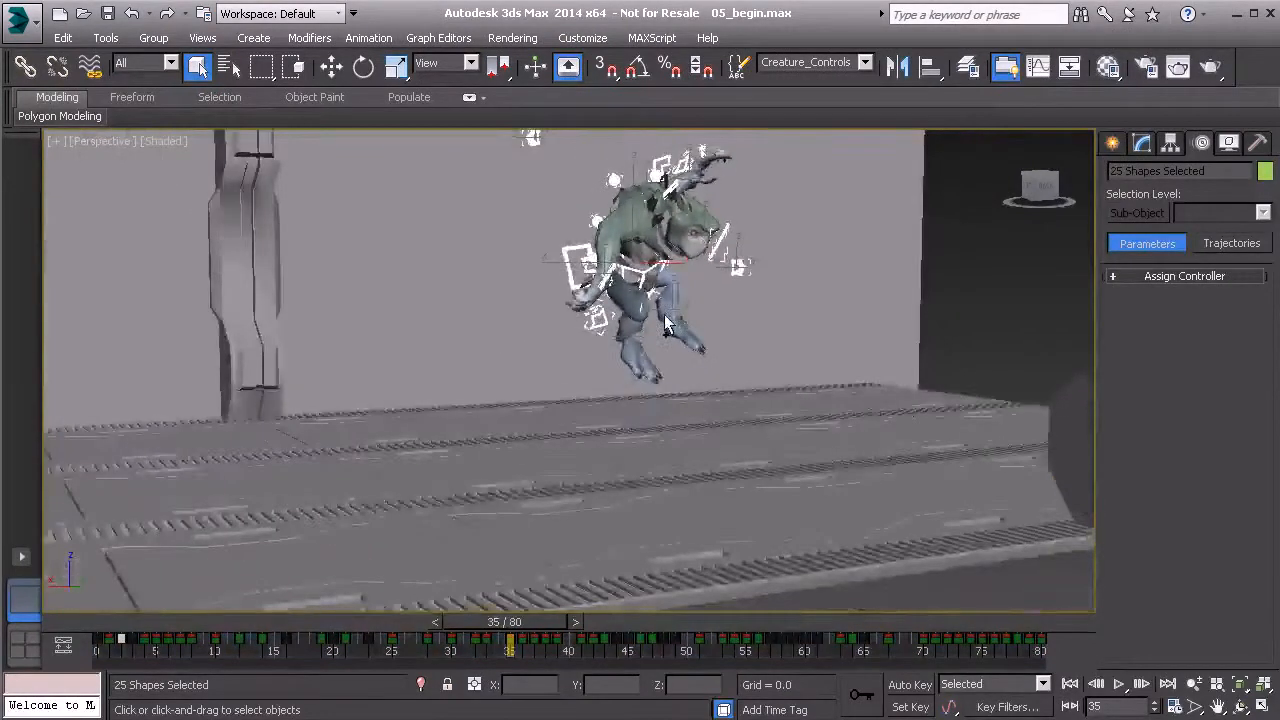
{"action": "middle_click_drag", "start_coordinate": [649, 160], "coordinate": [632, 394]}
{"action": "scroll", "coordinate": [632, 395], "scroll_direction": "down", "scroll_amount": 2}
{"action": "left_click_drag", "start_coordinate": [535, 622], "coordinate": [406, 600]}
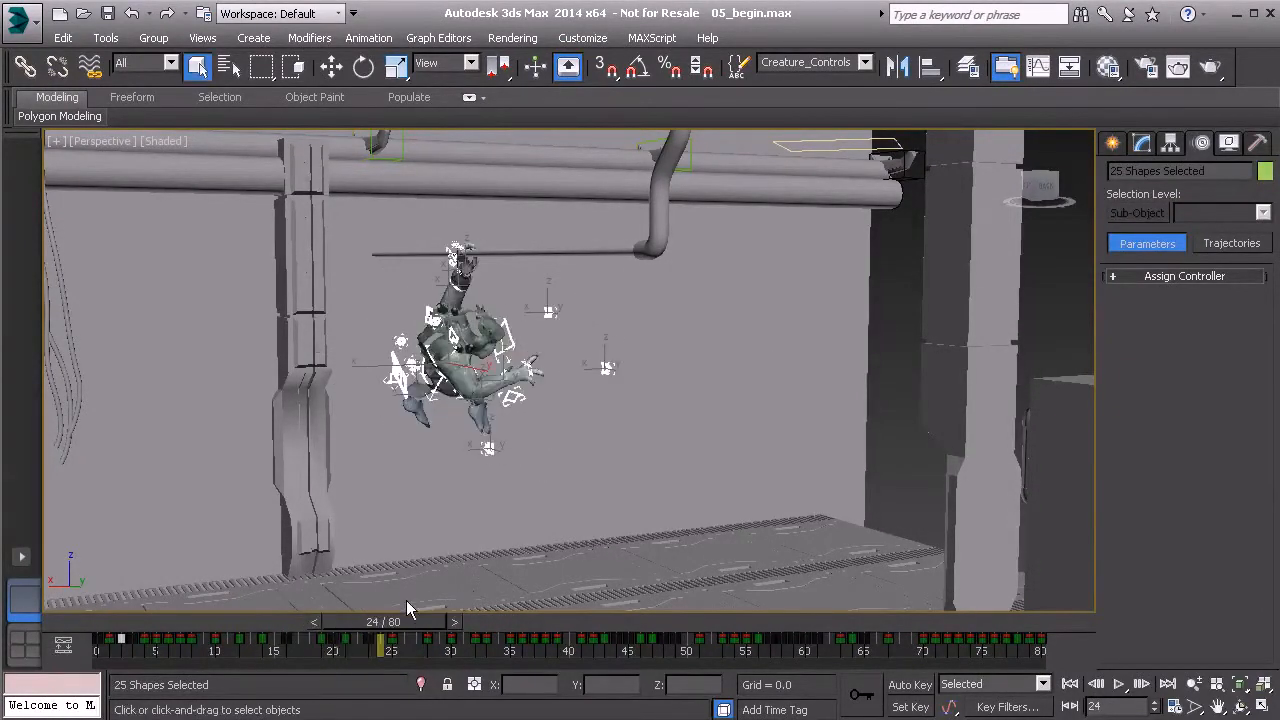
{"action": "left_click_drag", "start_coordinate": [362, 636], "coordinate": [304, 644]}
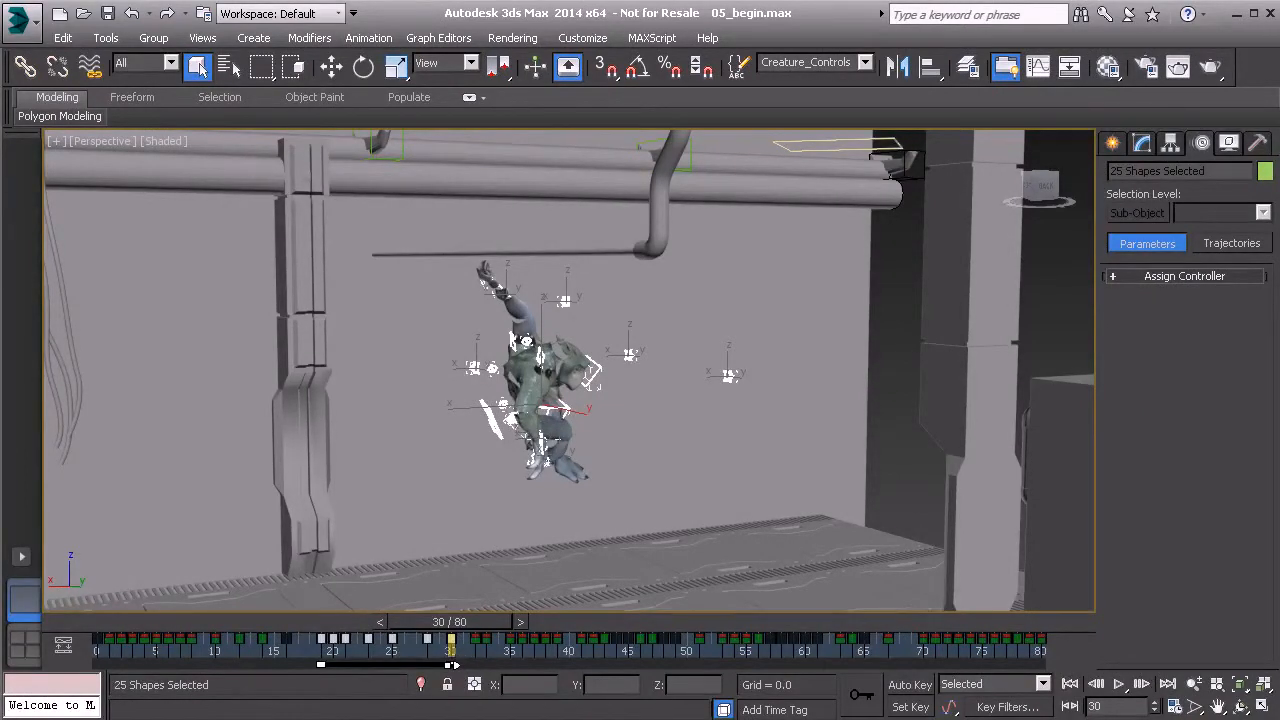
{"action": "left_click_drag", "start_coordinate": [451, 664], "coordinate": [403, 661]}
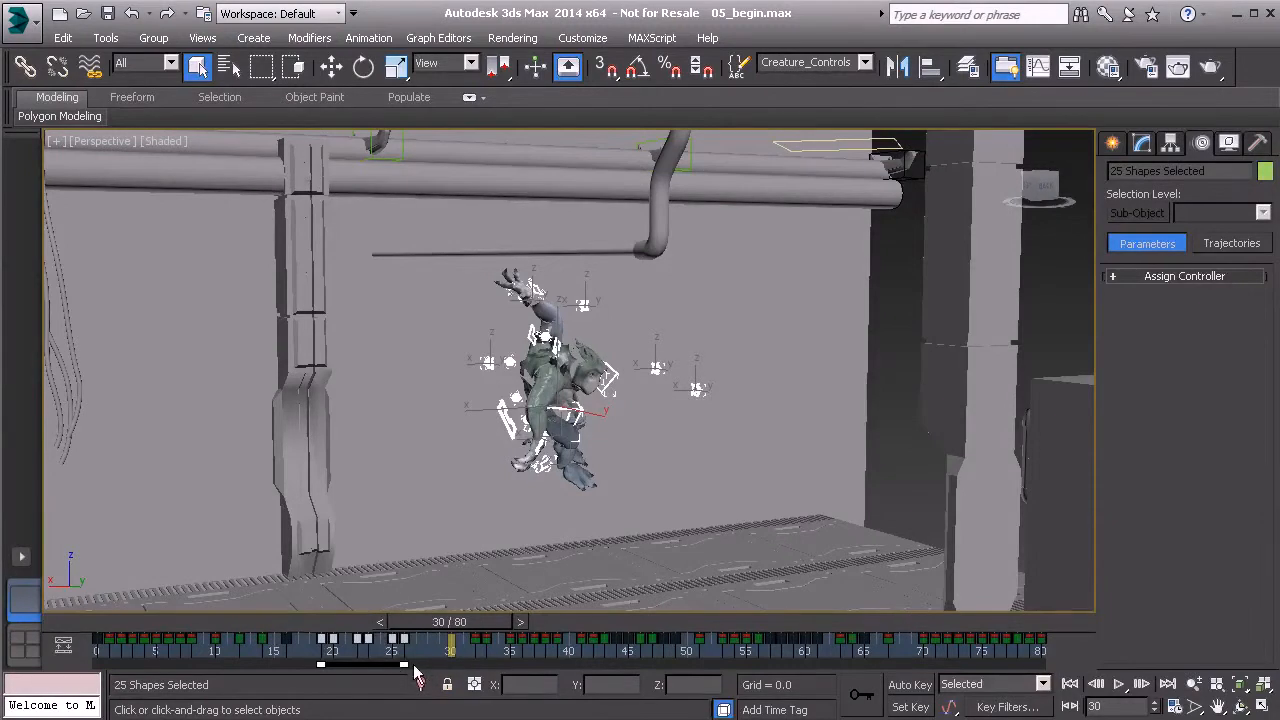
Play back the animation from frame 9 to check the compressed swing, and go to frame 29
{"action": "left_click_drag", "start_coordinate": [474, 632], "coordinate": [220, 630]}
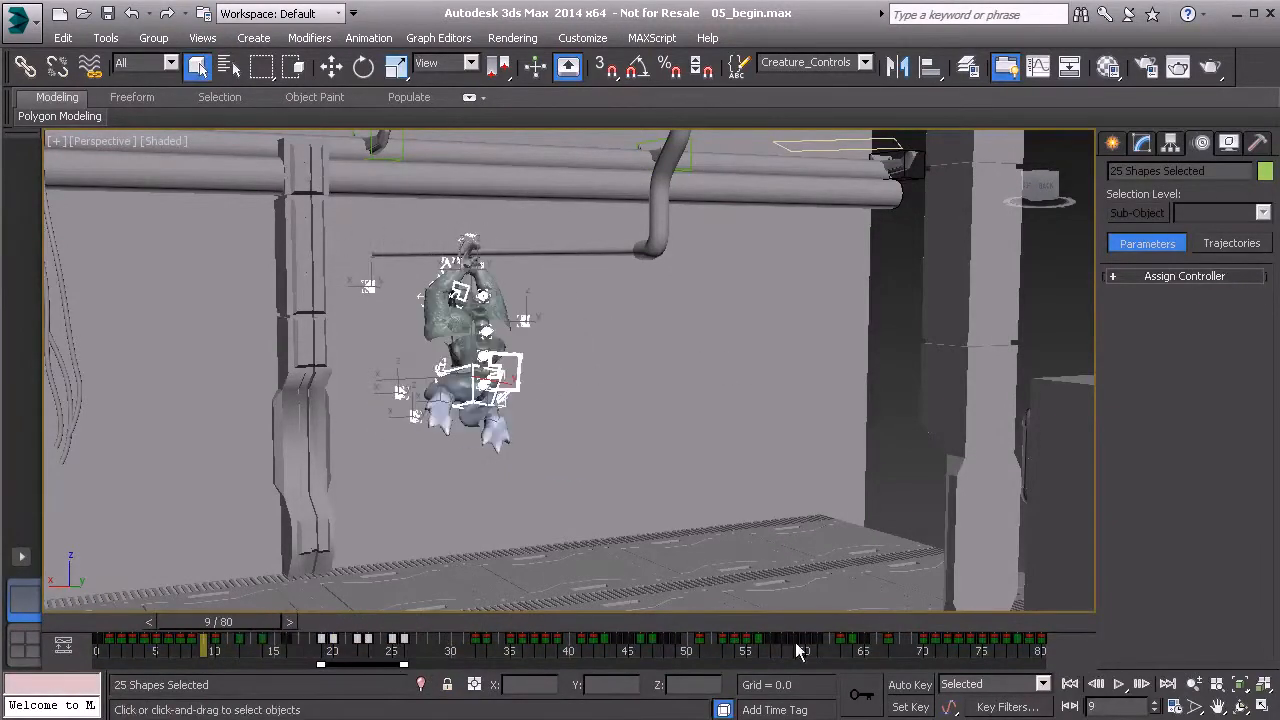
{"action": "left_click", "coordinate": [1119, 684]}
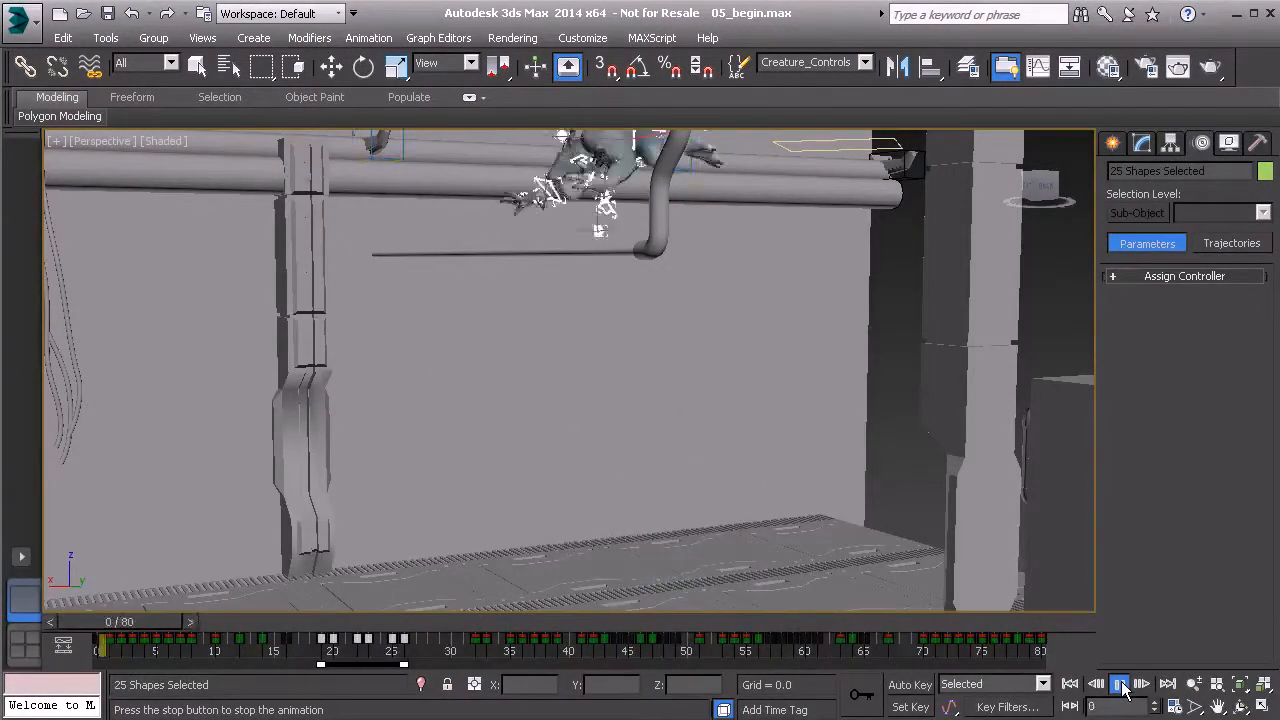
{"action": "left_click", "coordinate": [1121, 684]}
{"action": "left_click_drag", "start_coordinate": [598, 622], "coordinate": [470, 636]}
{"action": "key", "text": "q"}
{"action": "key", "text": "q"}
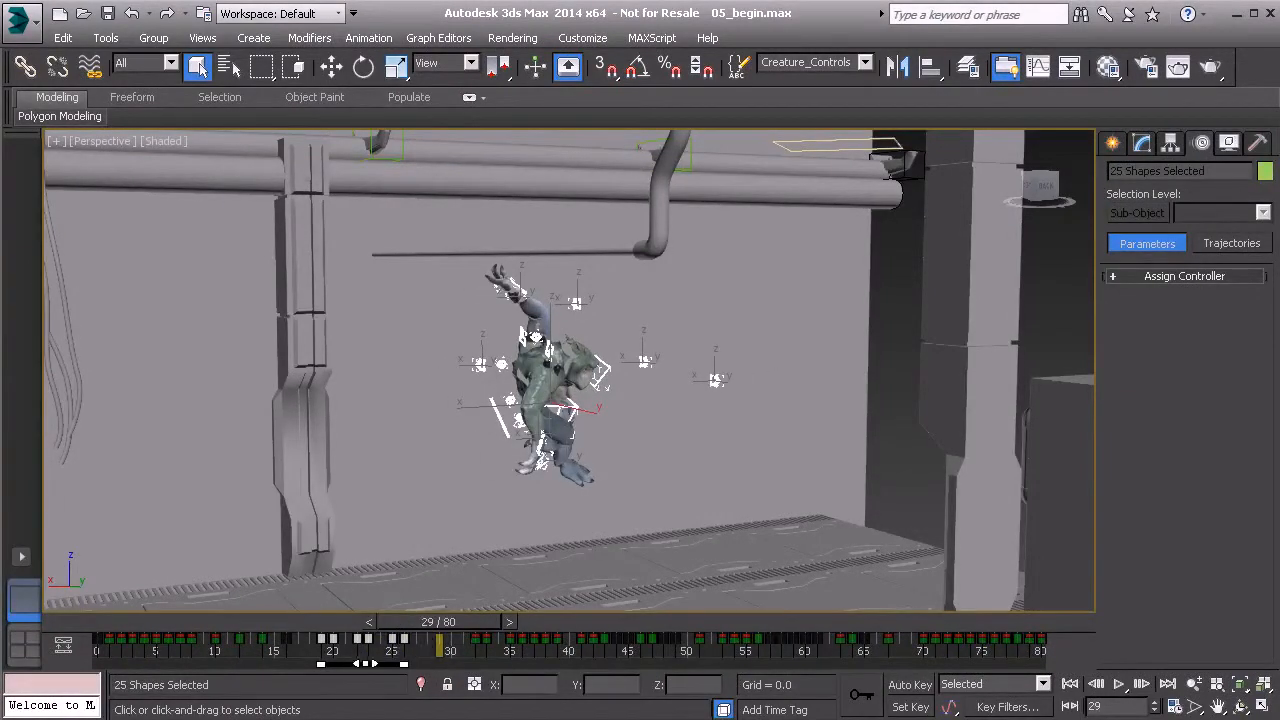
Shift the selected key range two frames later to frames 21 to 28, and play back the animation from frame 12
{"action": "left_click_drag", "start_coordinate": [360, 665], "coordinate": [384, 665]}
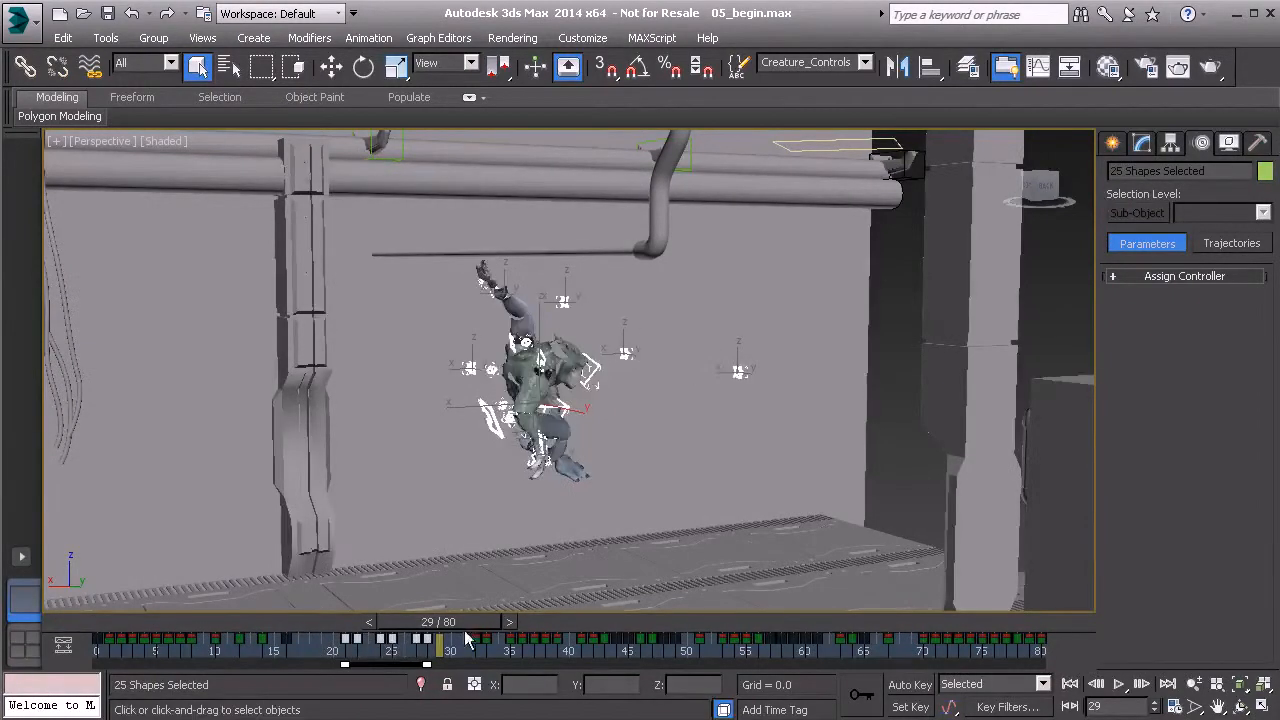
{"action": "left_click_drag", "start_coordinate": [438, 622], "coordinate": [293, 627]}
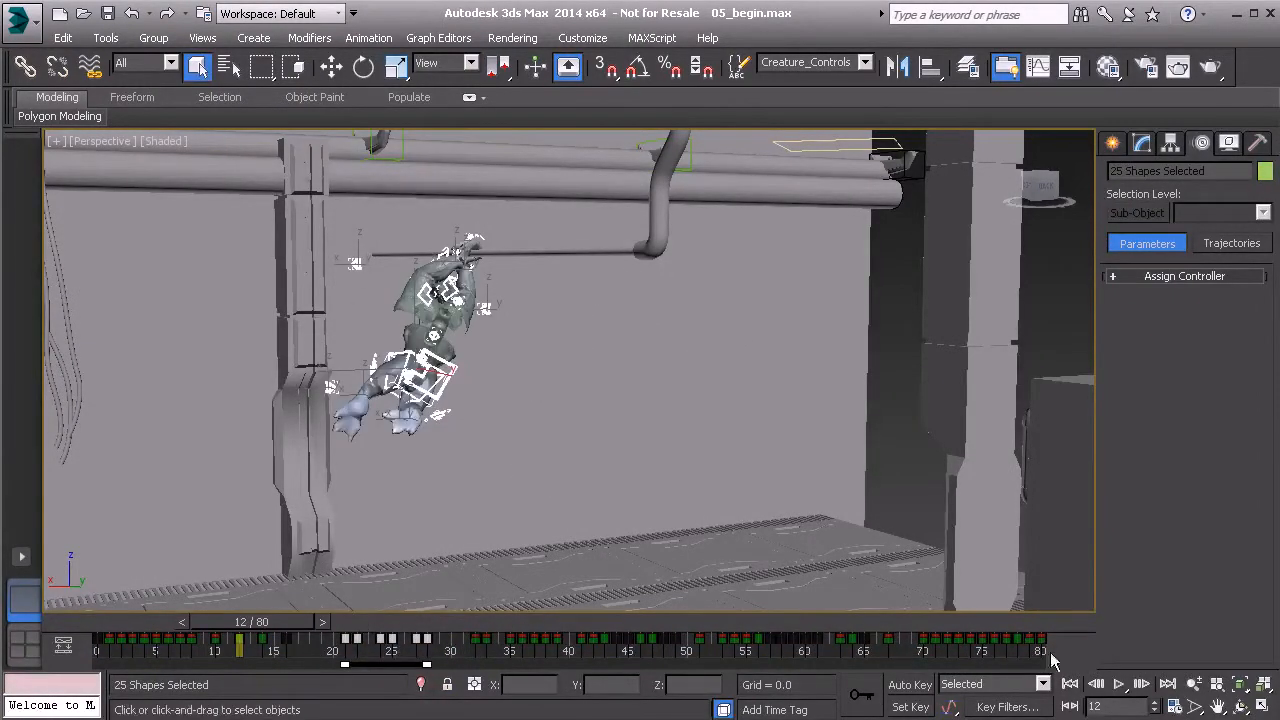
{"action": "left_click", "coordinate": [1119, 686]}
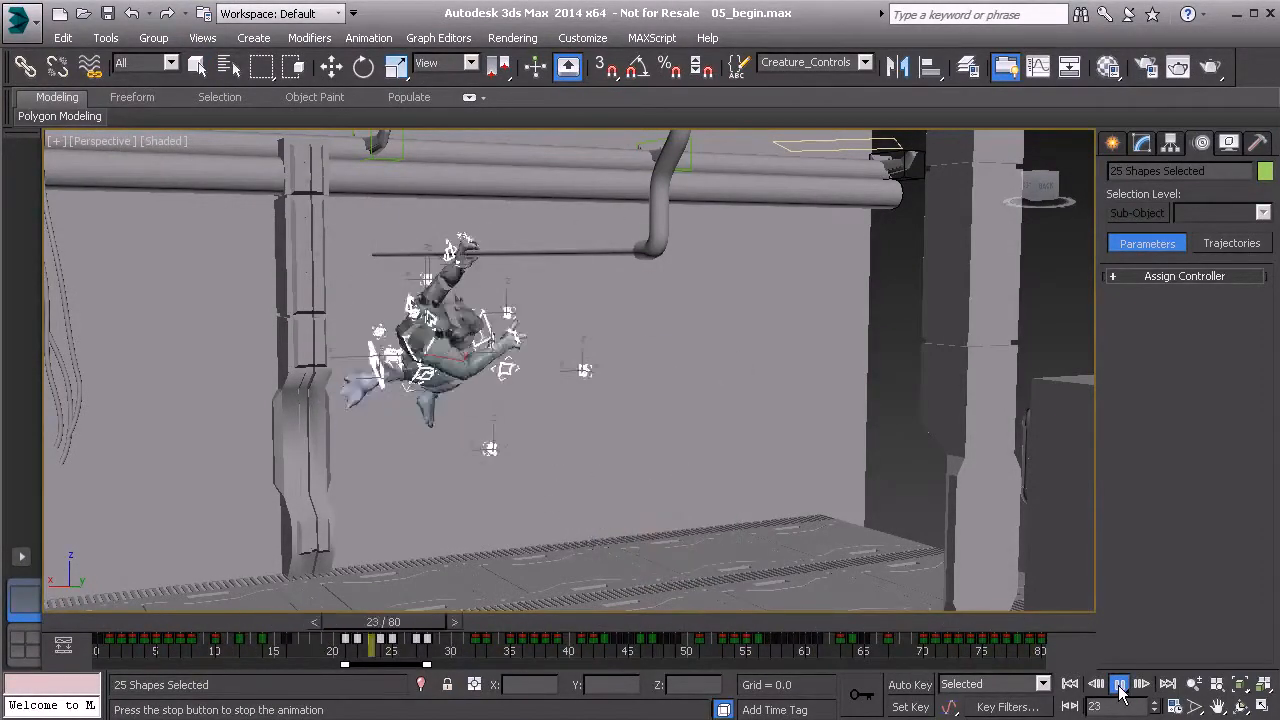
{"action": "left_click", "coordinate": [1119, 686]}
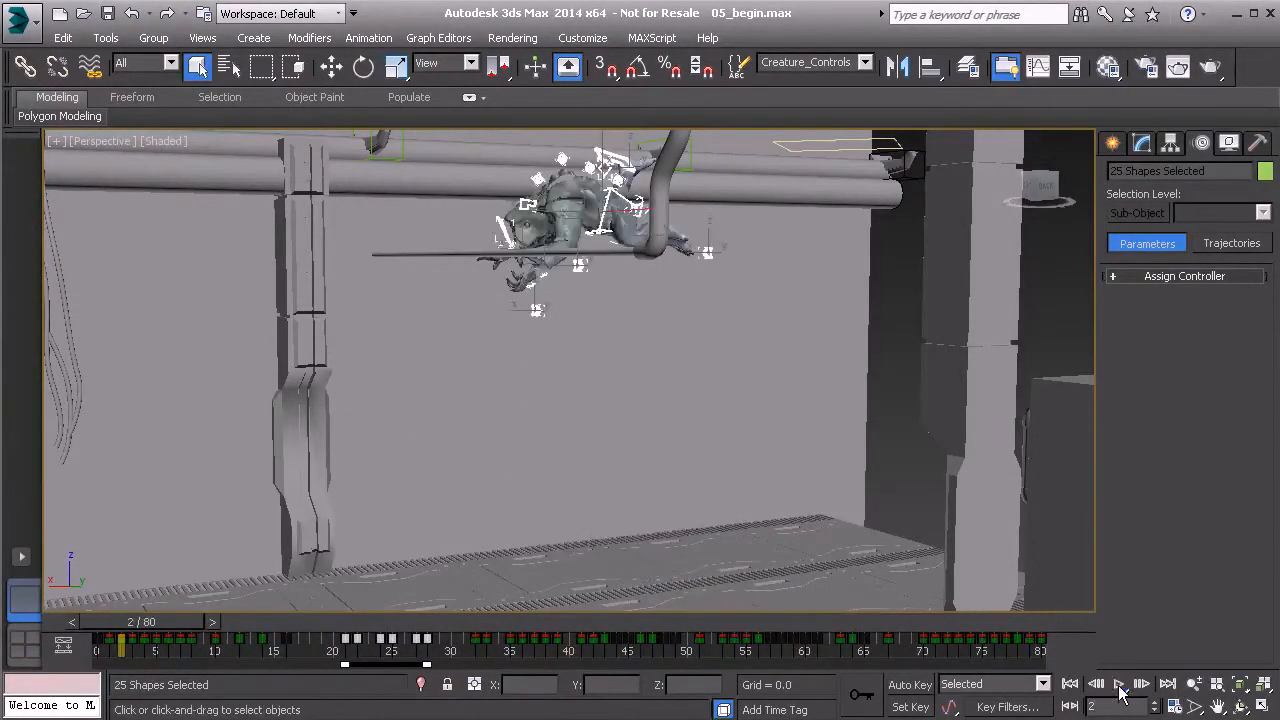
Extend the start of the key range to frame 19, shift it to frames 20 to 29, and play back the result
{"action": "left_click_drag", "start_coordinate": [343, 665], "coordinate": [321, 667]}
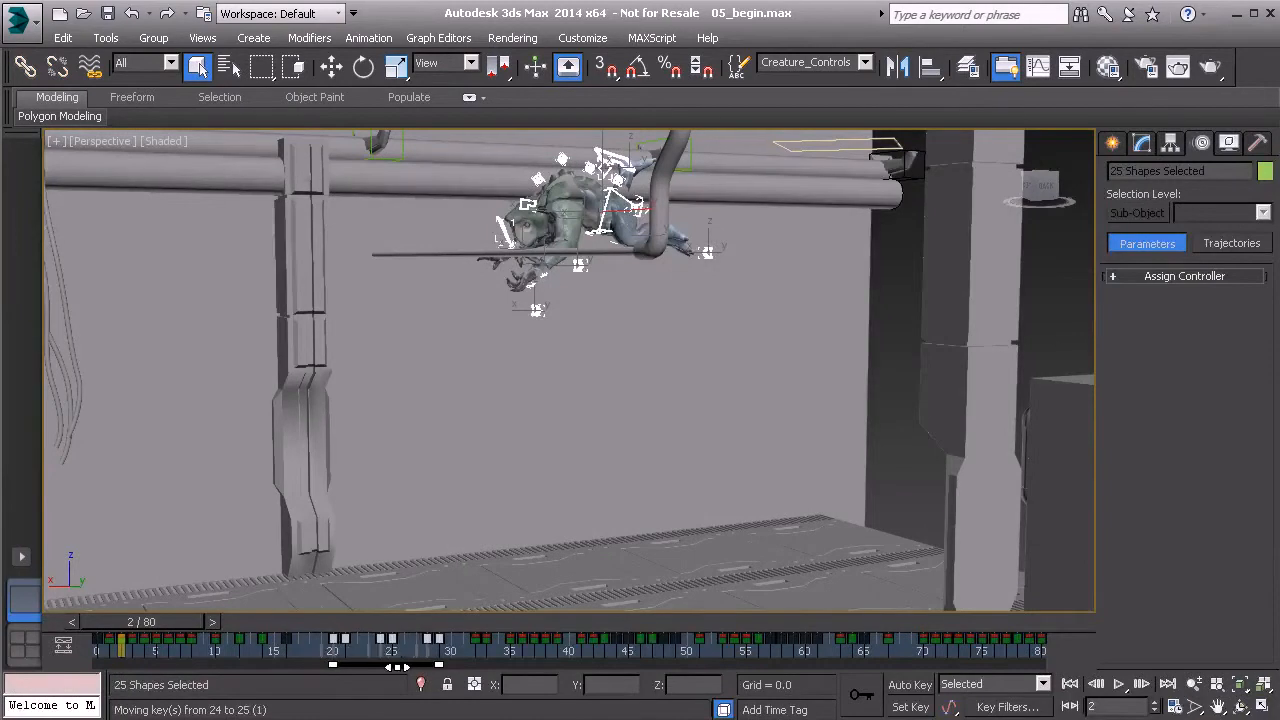
{"action": "left_click", "coordinate": [1120, 684]}
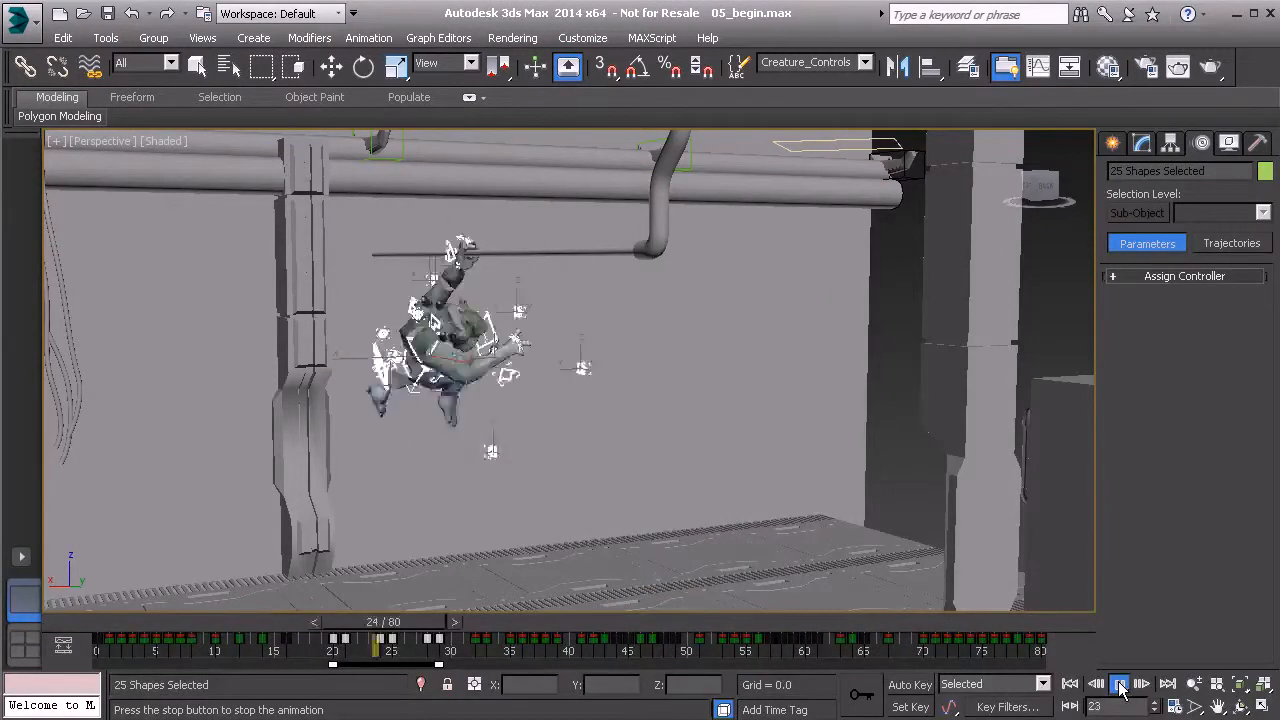
{"action": "left_click", "coordinate": [1120, 684]}
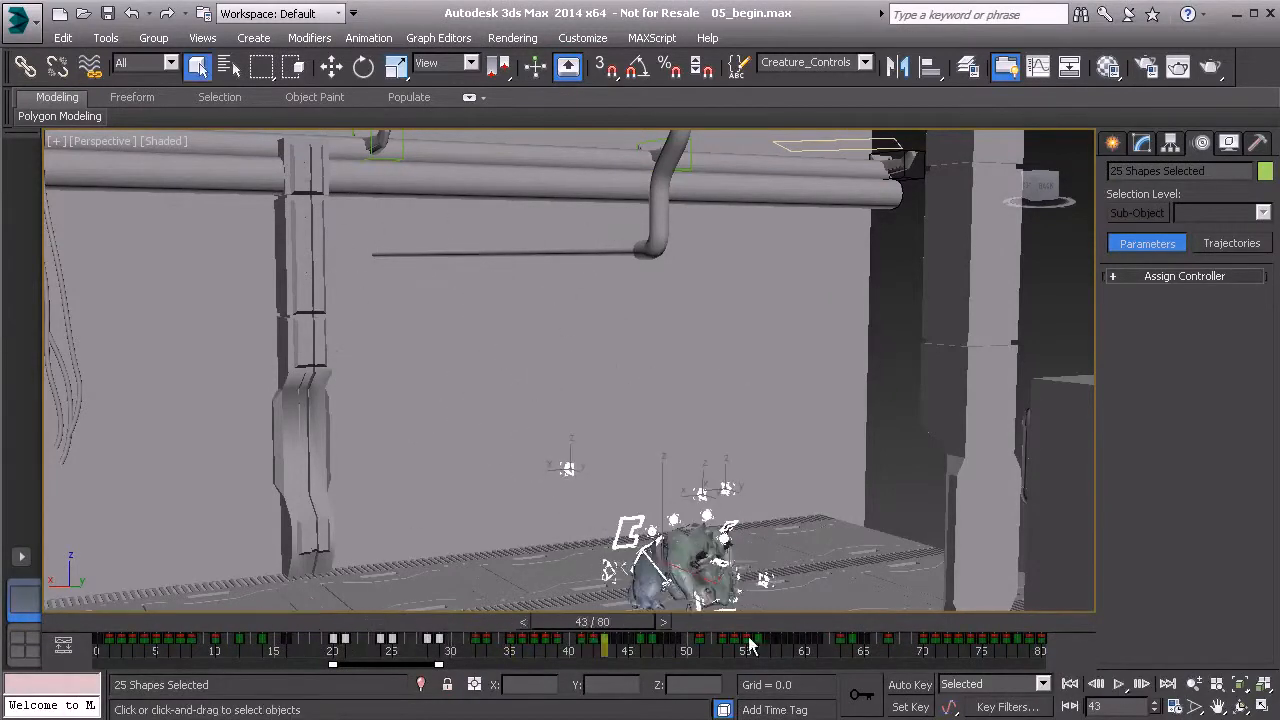
Turn Show Frame Numbers off and back on in the track bar configuration
{"action": "right_click", "coordinate": [688, 654]}
{"action": "mouse_move", "coordinate": [755, 600]}
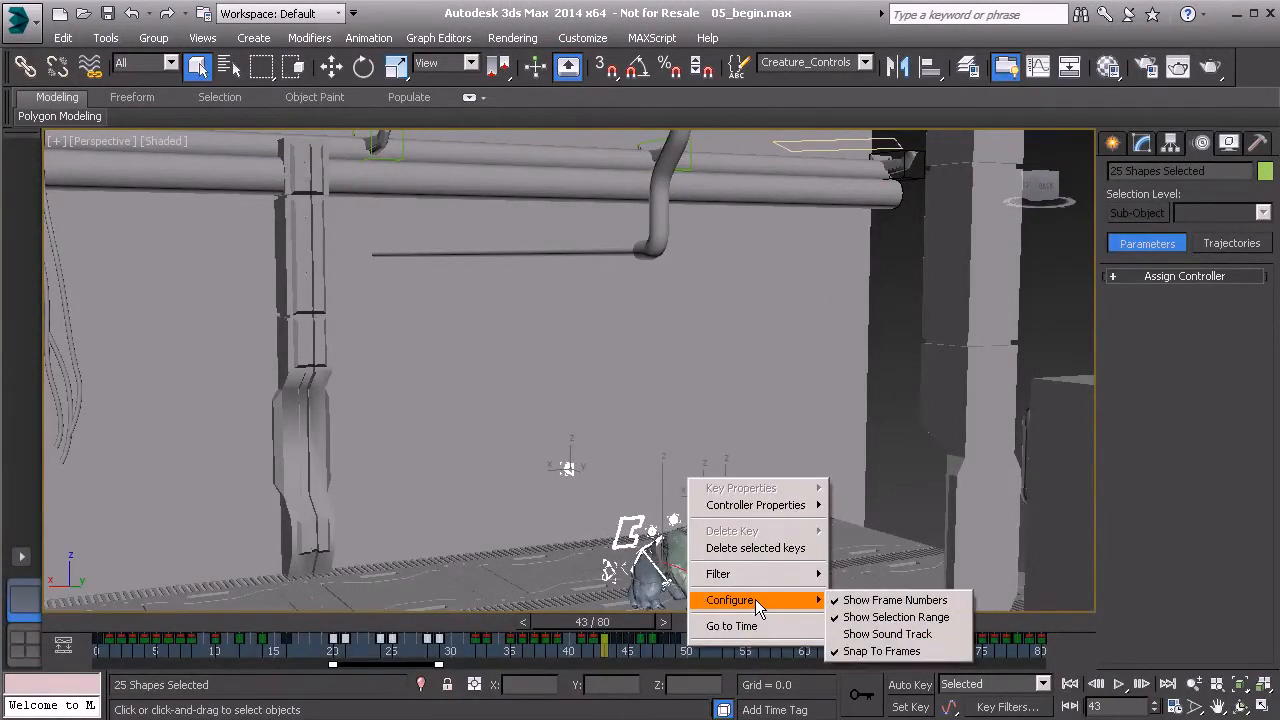
{"action": "left_click", "coordinate": [905, 602]}
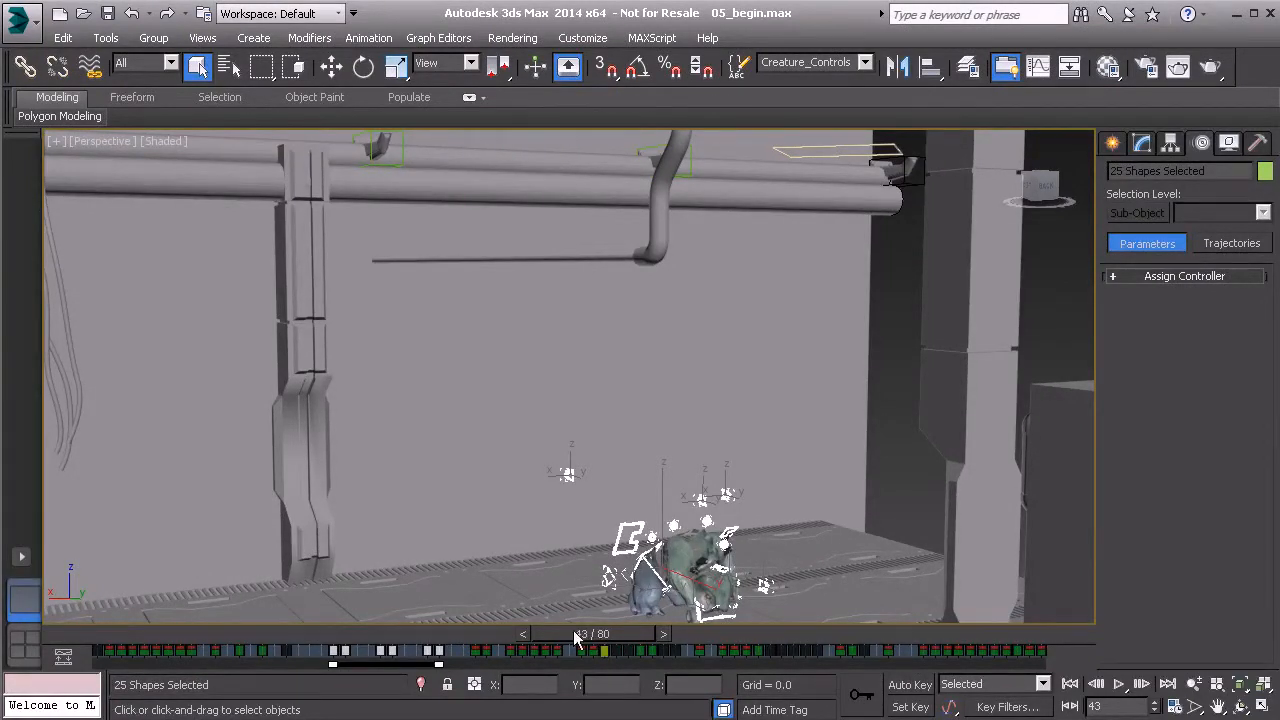
{"action": "right_click", "coordinate": [457, 653]}
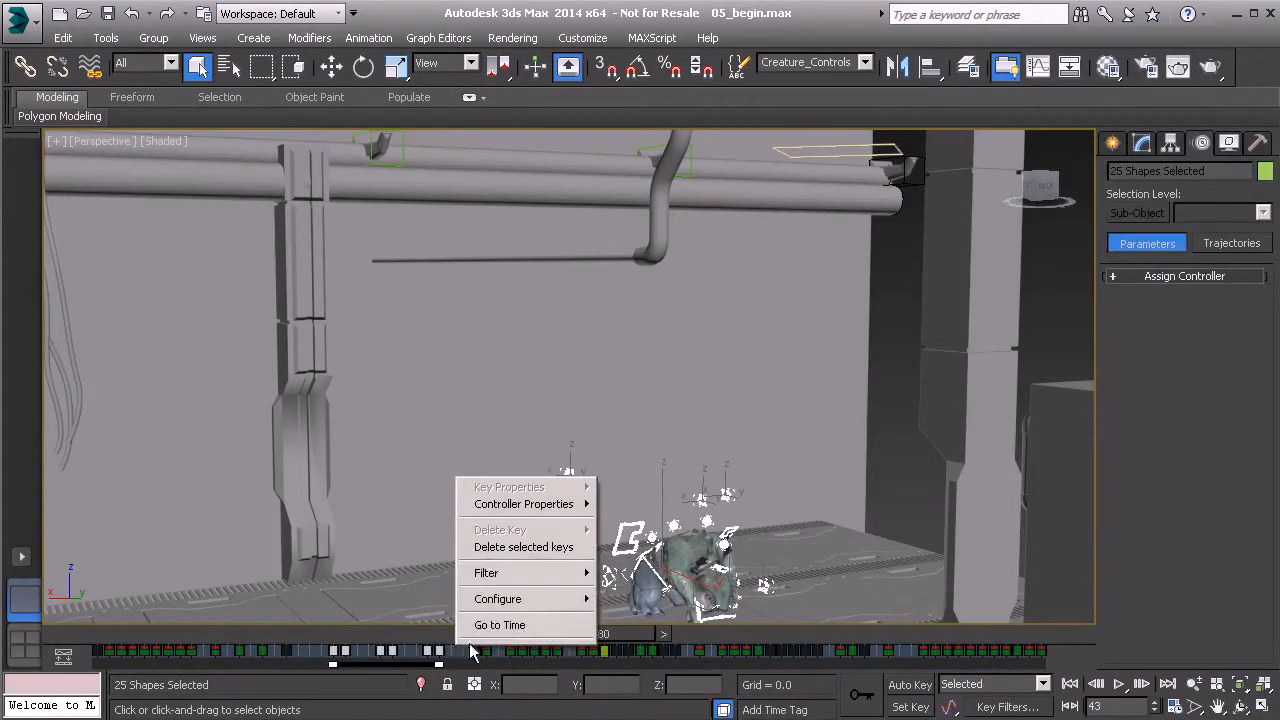
{"action": "mouse_move", "coordinate": [534, 603]}
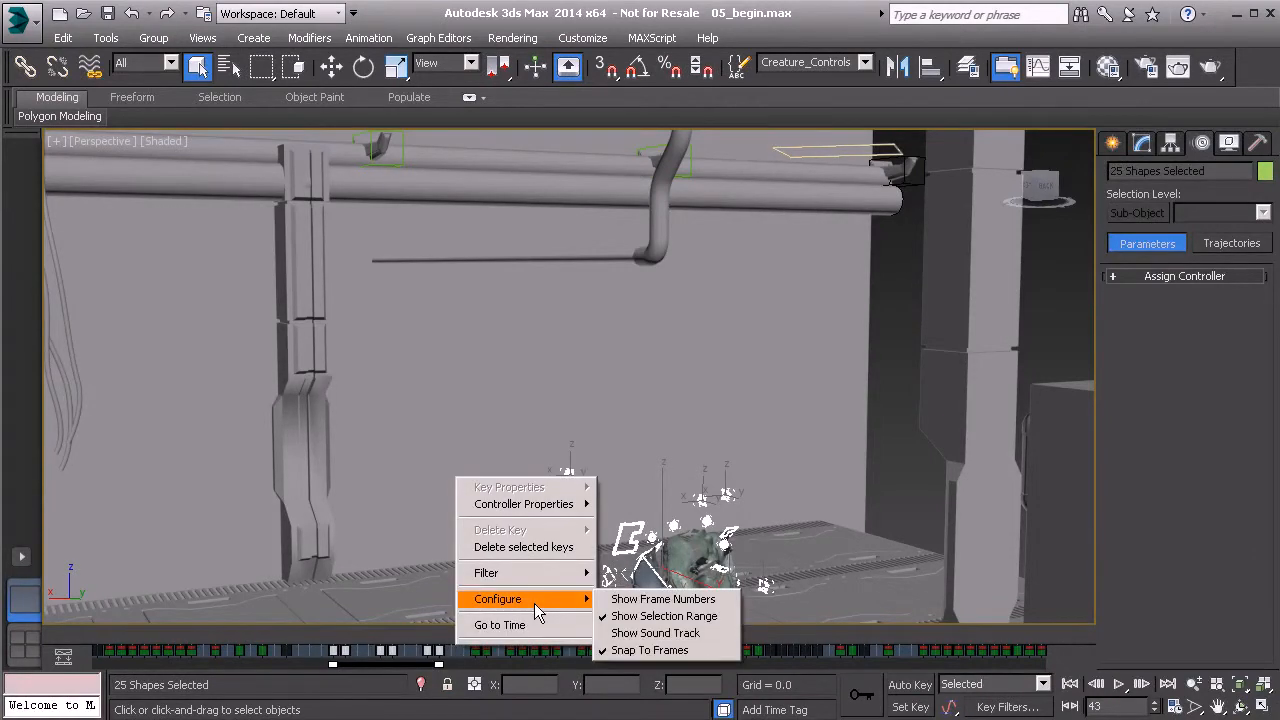
{"action": "left_click", "coordinate": [645, 599]}
Turn on Show Sound Track in the track bar configuration
{"action": "right_click", "coordinate": [455, 643]}
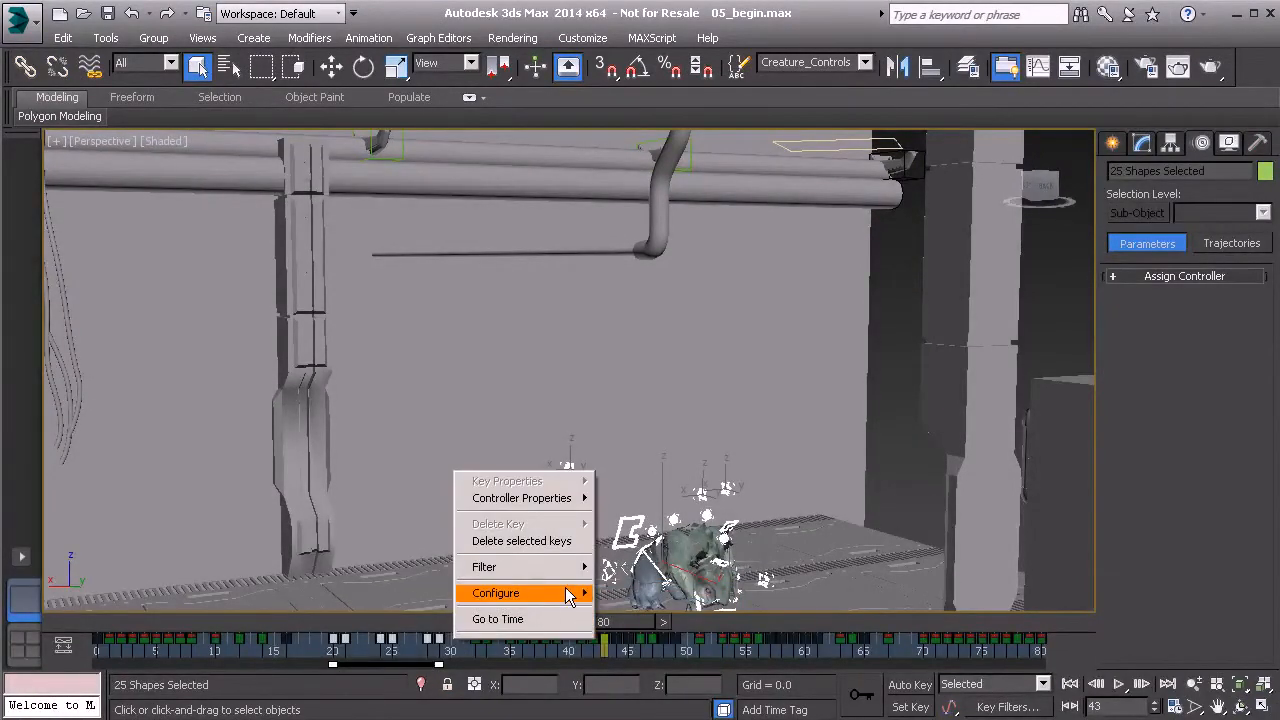
{"action": "mouse_move", "coordinate": [567, 595]}
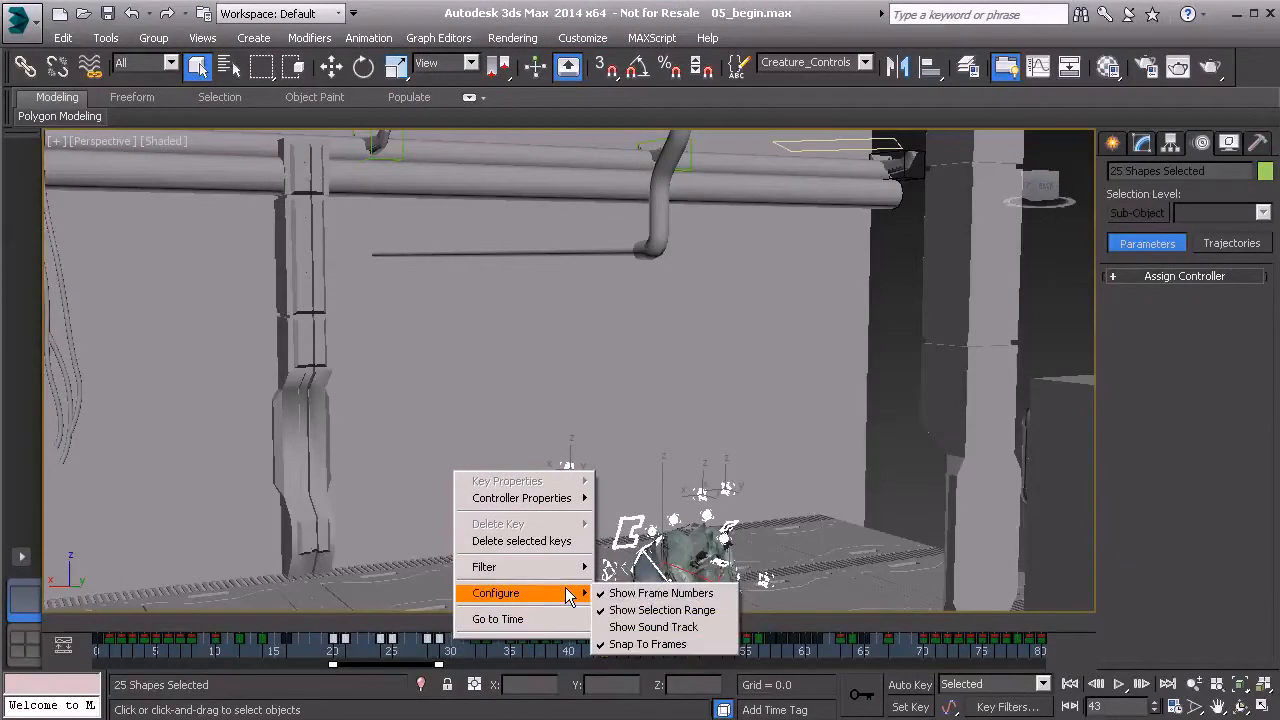
{"action": "left_click", "coordinate": [655, 627]}
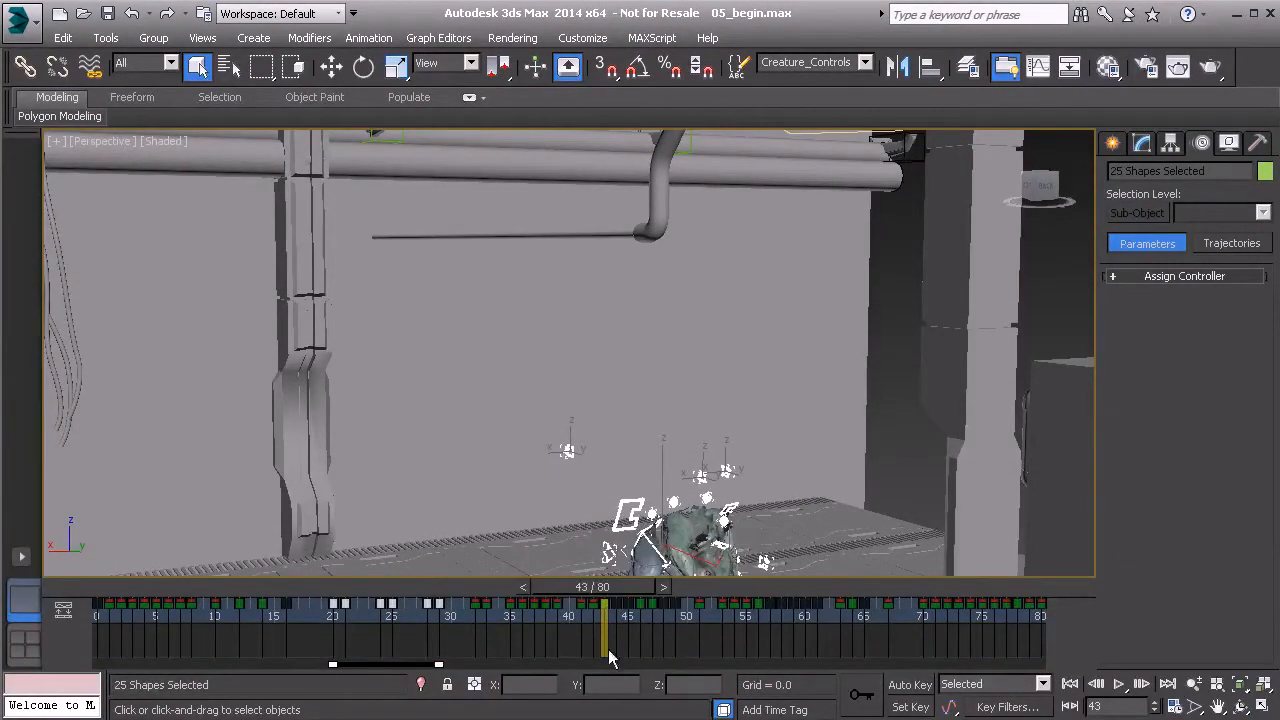
Open the Mini Curve Editor, examine the Sound track's available options, and close the editor
{"action": "left_click", "coordinate": [65, 613]}
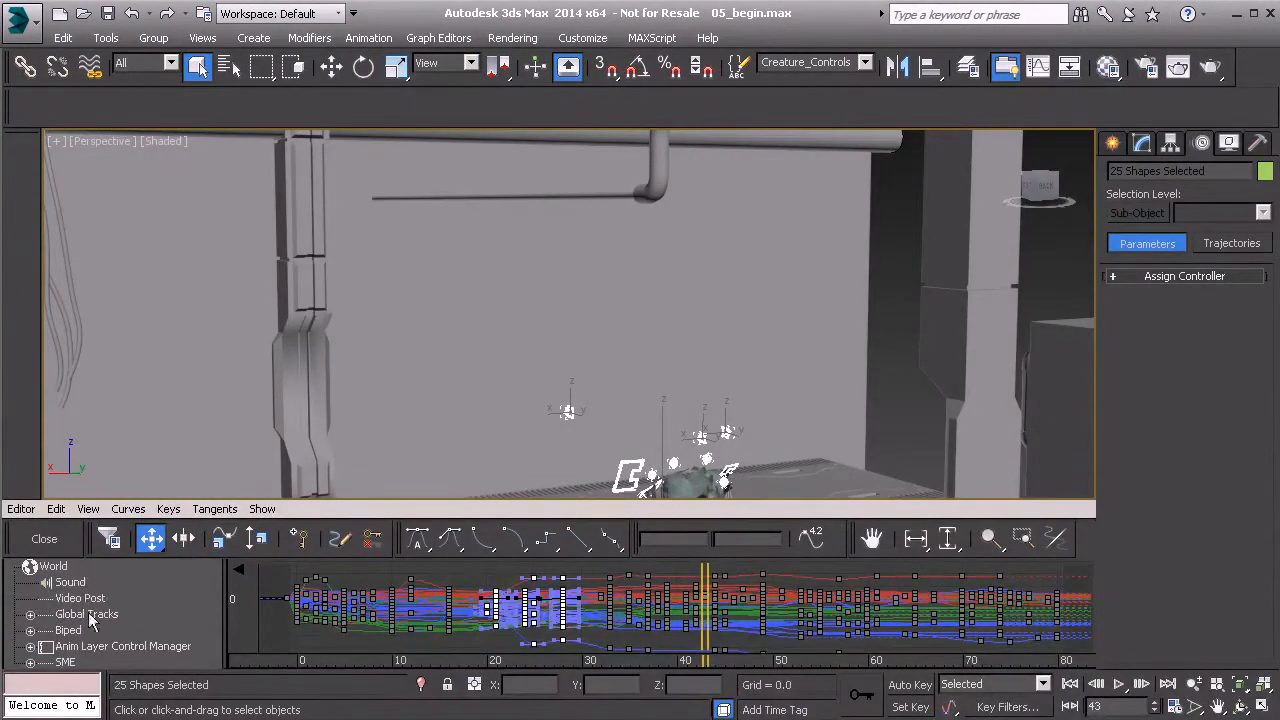
{"action": "left_click", "coordinate": [72, 584]}
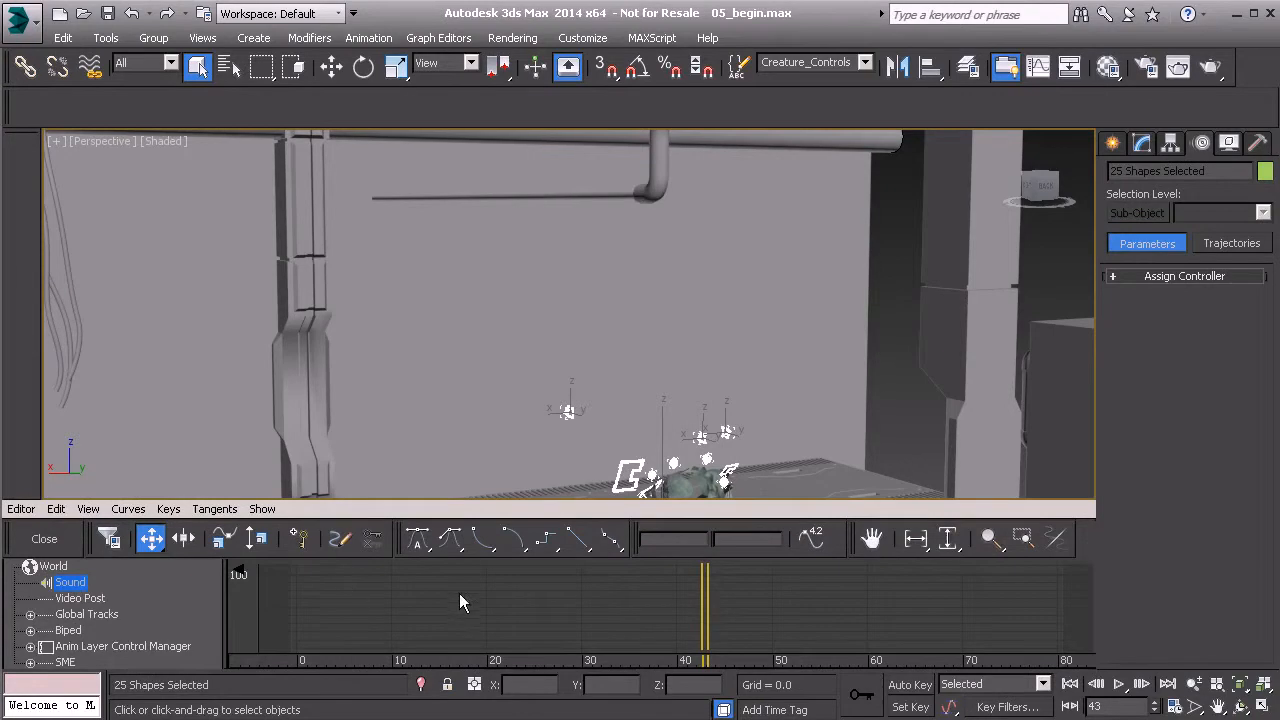
{"action": "right_click", "coordinate": [72, 588]}
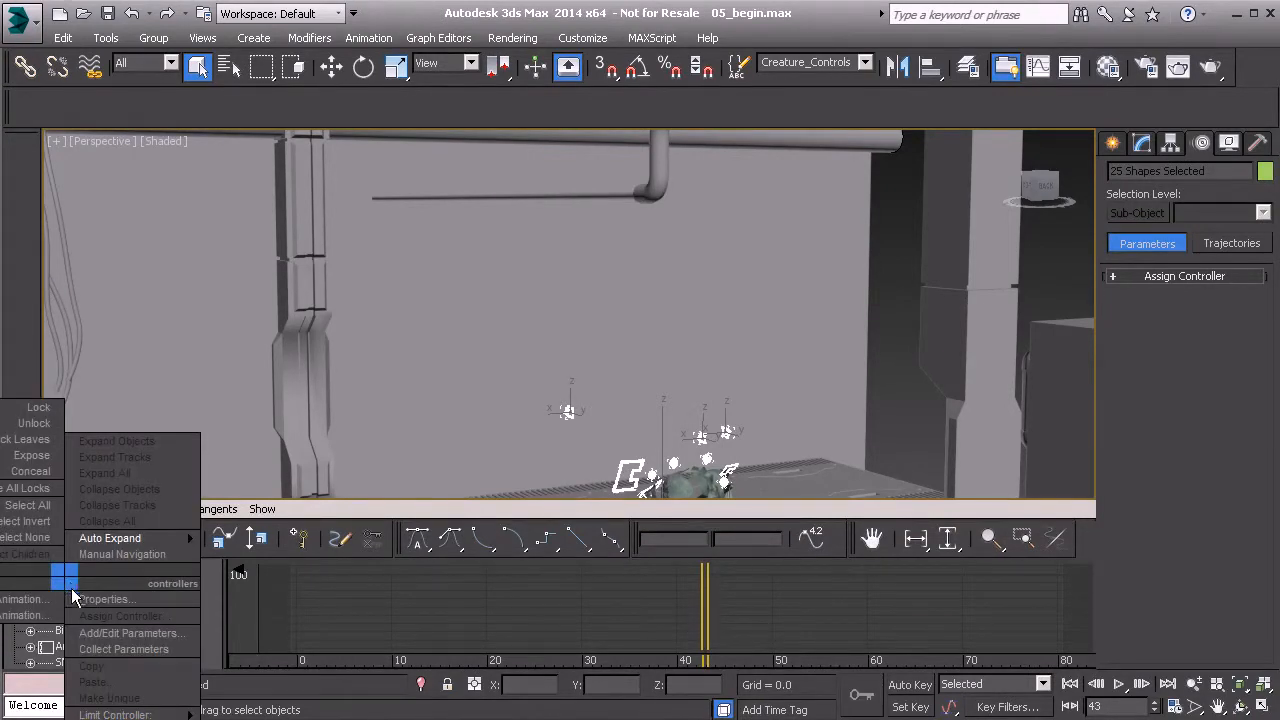
{"action": "left_click", "coordinate": [228, 612]}
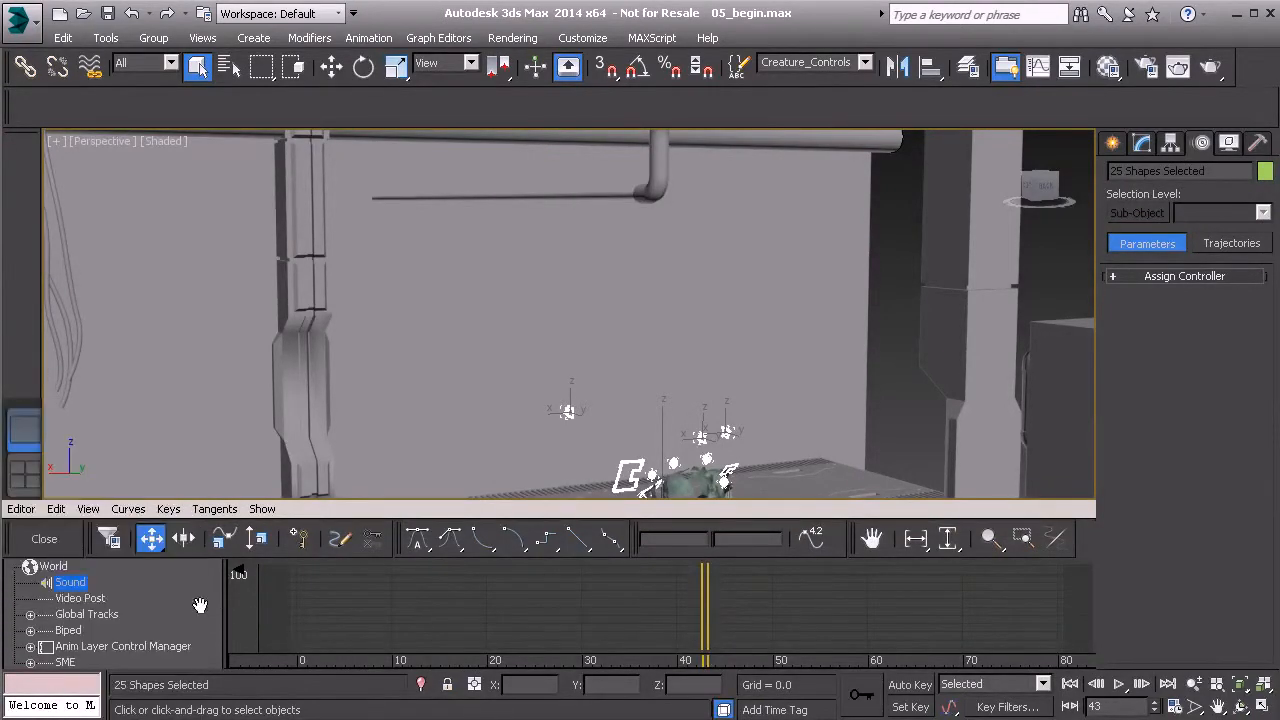
{"action": "left_click", "coordinate": [45, 540]}
Turn off Show Sound Track in the track bar configuration
{"action": "right_click", "coordinate": [491, 632]}
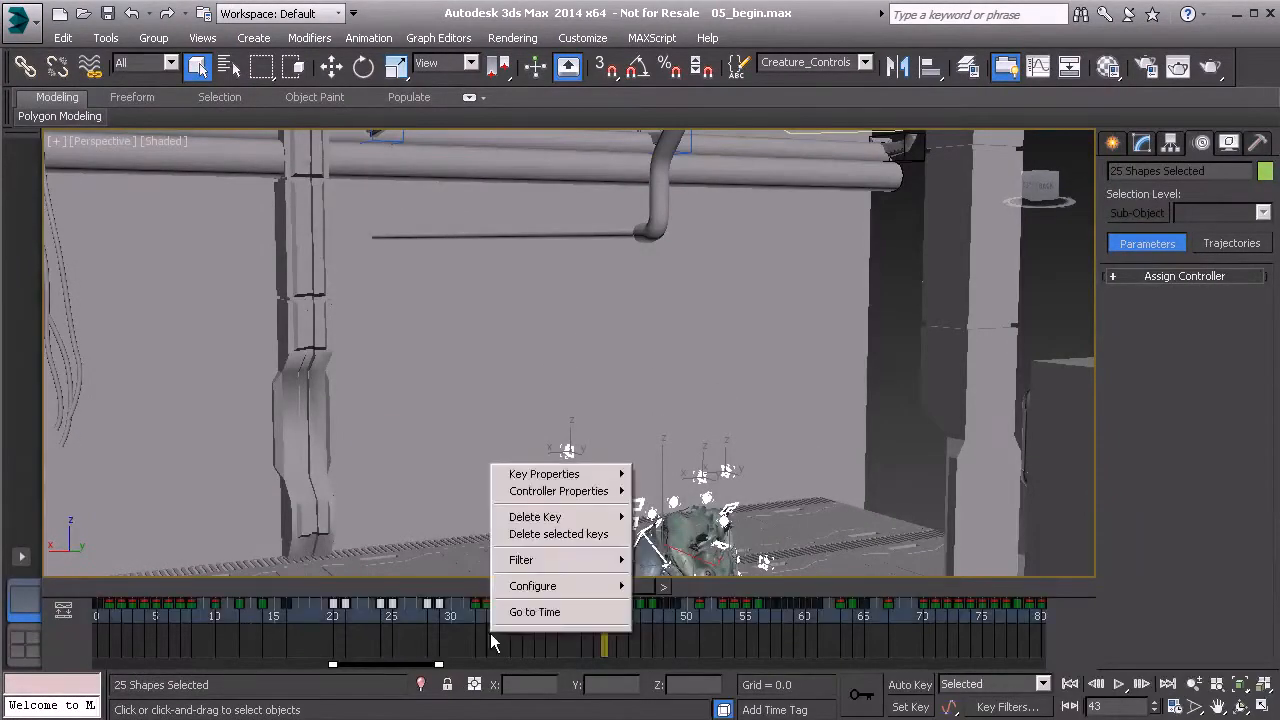
{"action": "mouse_move", "coordinate": [582, 589]}
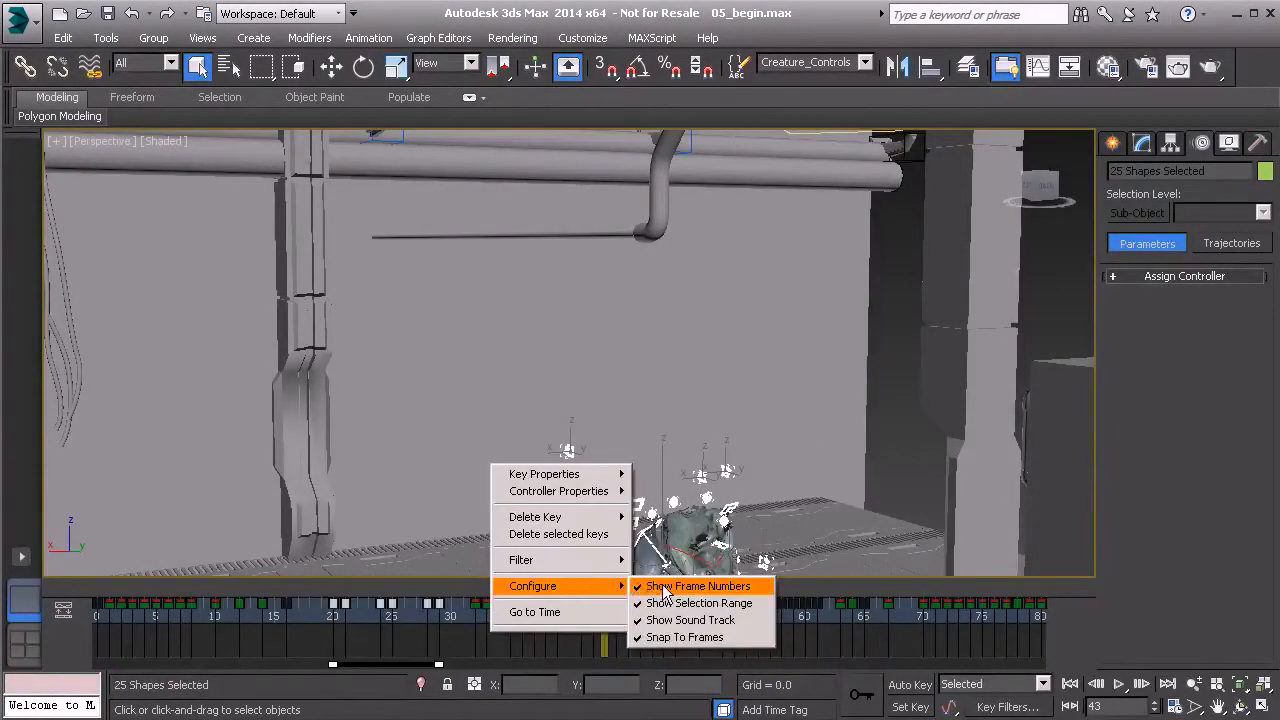
{"action": "left_click", "coordinate": [697, 621]}
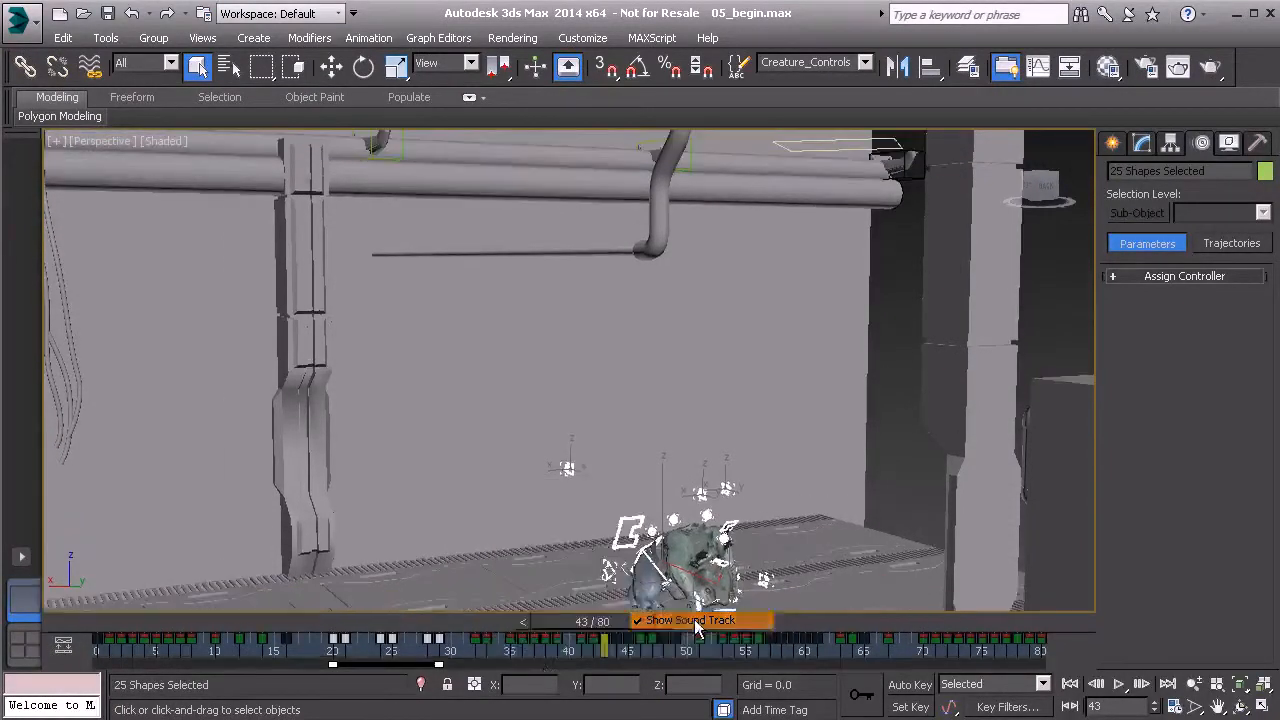
Deselect the selected keys on the track bar and move the current time to frame 42
{"action": "right_click", "coordinate": [466, 651]}
{"action": "mouse_move", "coordinate": [591, 598]}
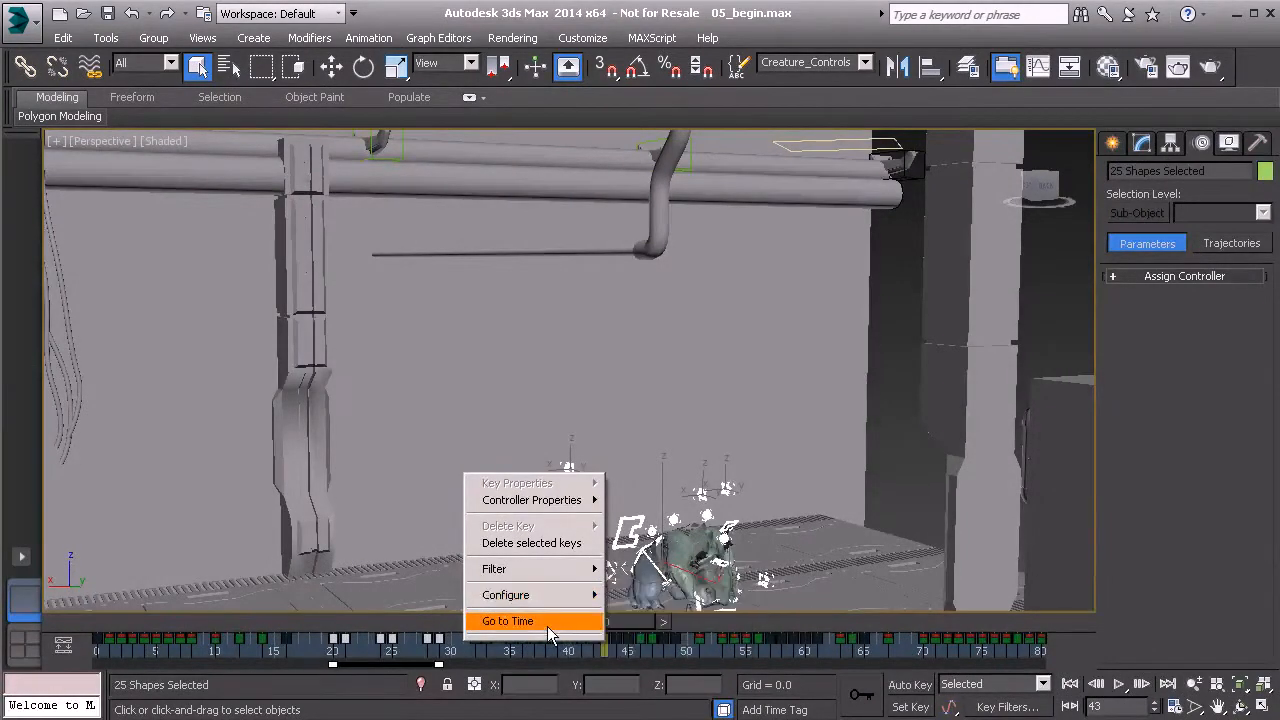
{"action": "left_click", "coordinate": [498, 657]}
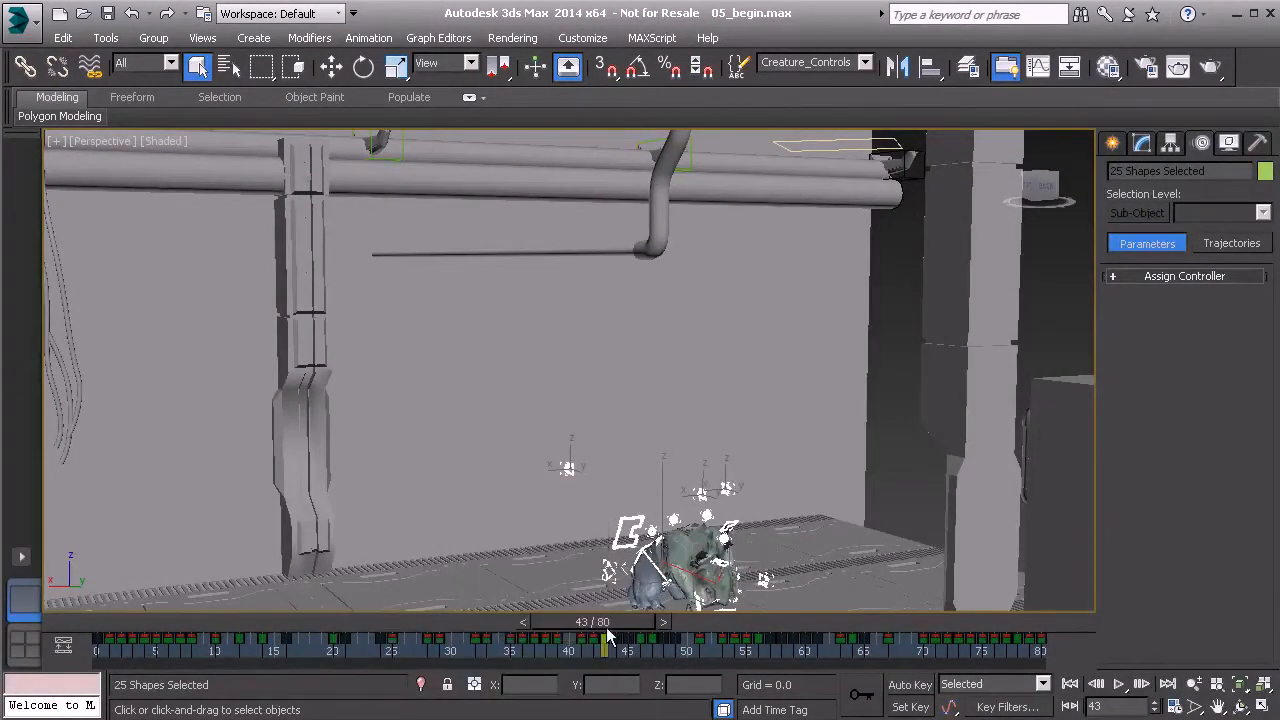
{"action": "left_click_drag", "start_coordinate": [624, 626], "coordinate": [617, 626]}
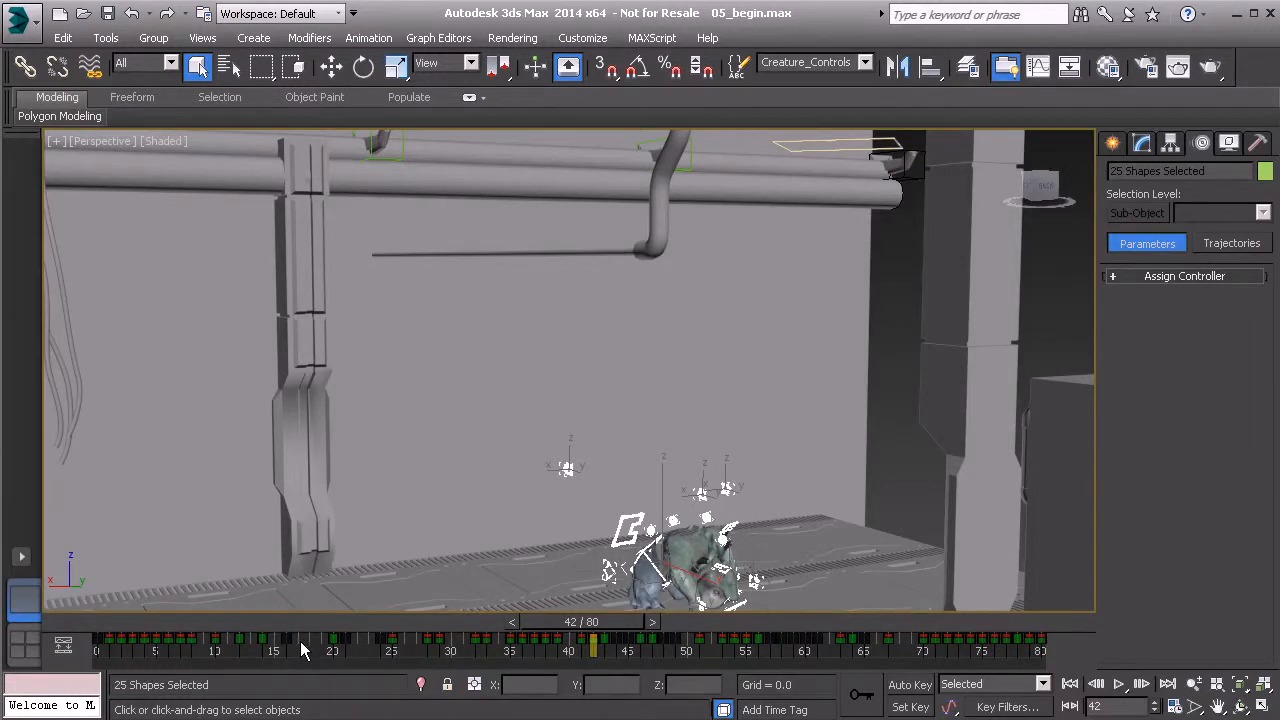
Use Go to Time on the track bar to jump to frame 17 and to frame 68
{"action": "right_click", "coordinate": [303, 651]}
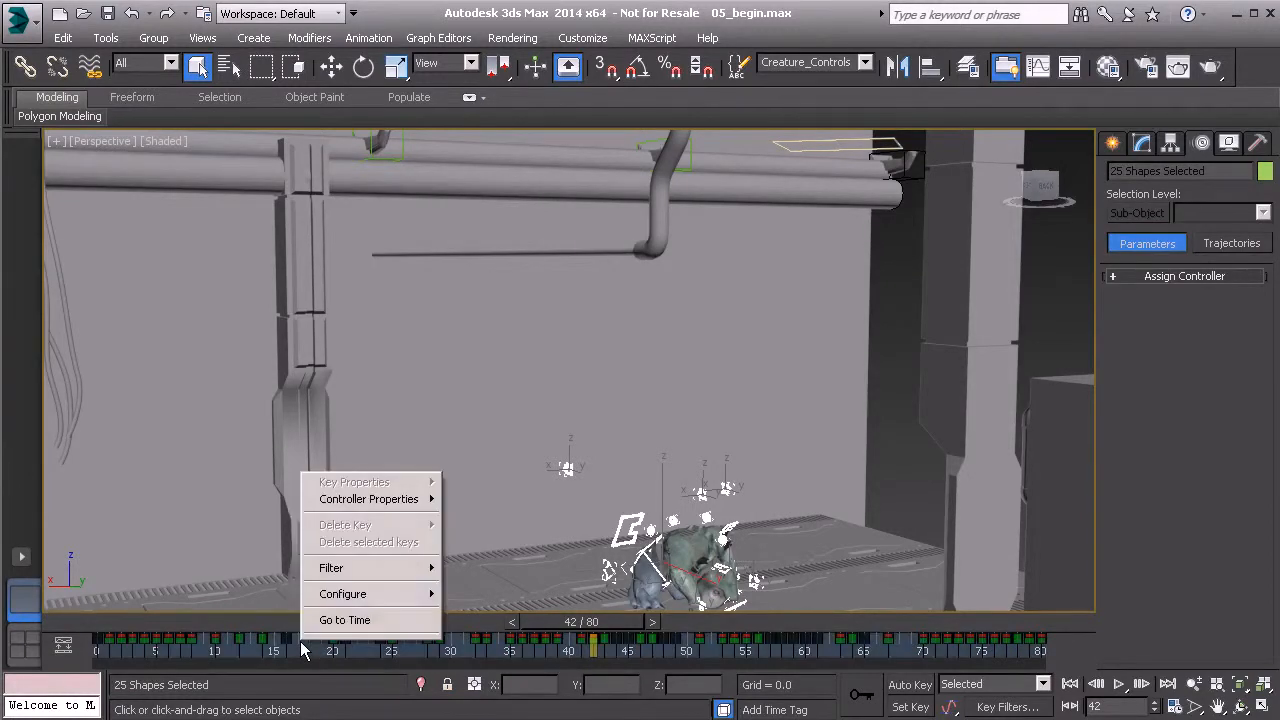
{"action": "left_click", "coordinate": [355, 620]}
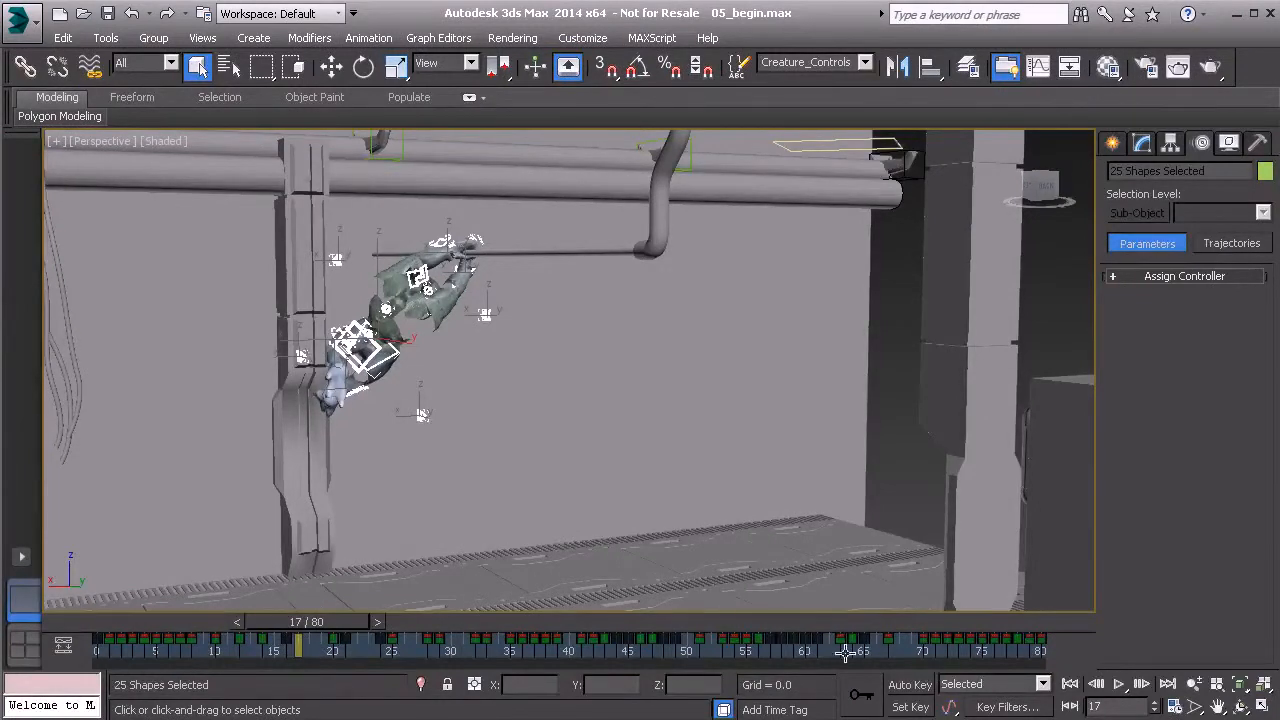
{"action": "right_click", "coordinate": [903, 651]}
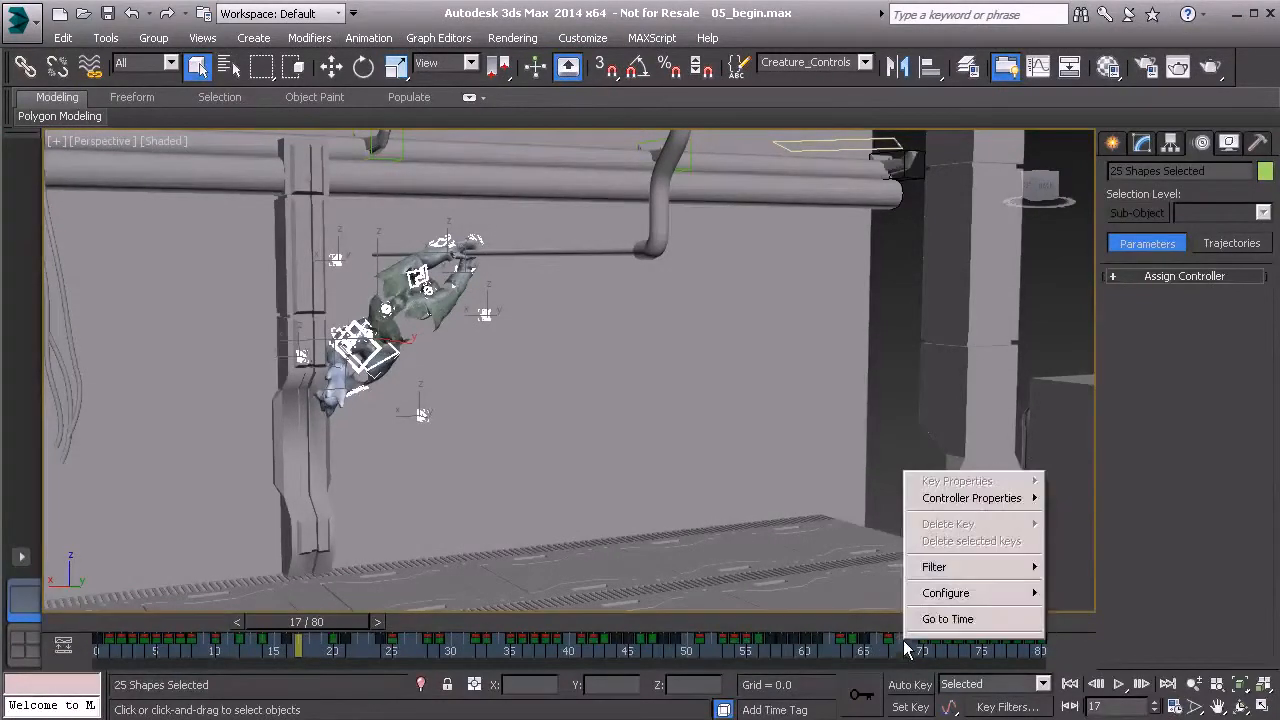
{"action": "left_click", "coordinate": [958, 620]}
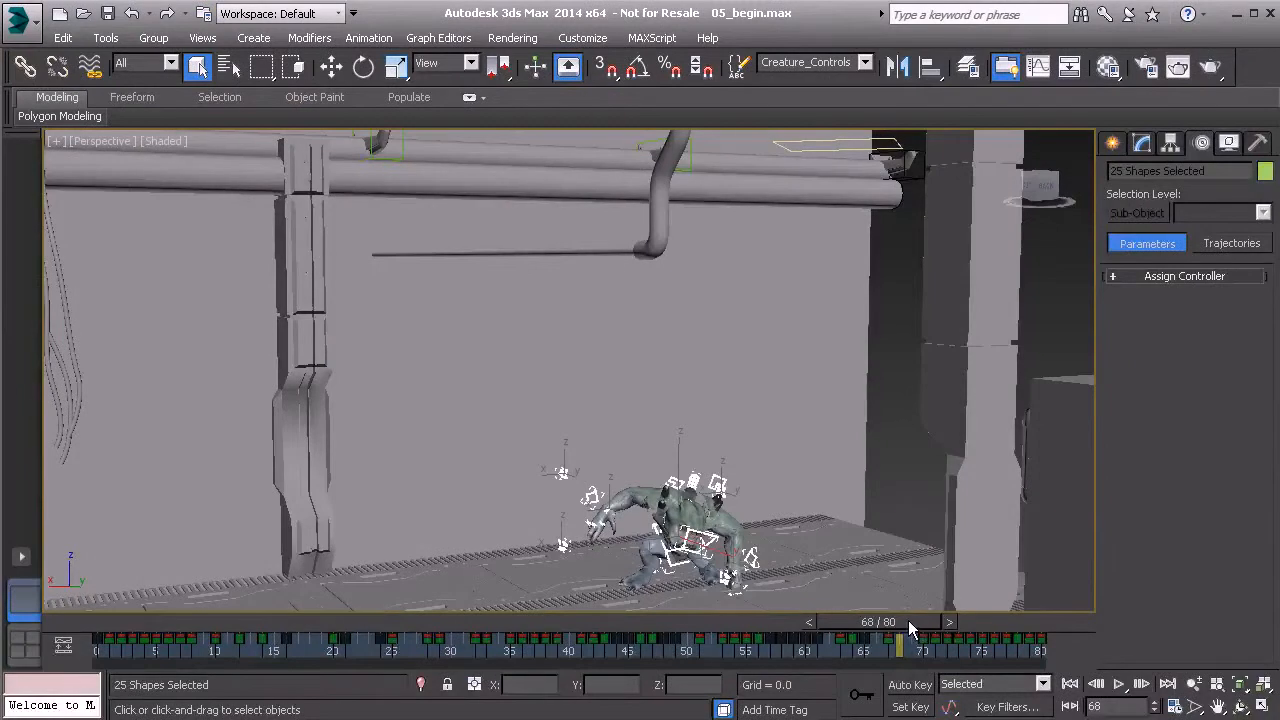
Scrub the animation back to frame 0
{"action": "left_click_drag", "start_coordinate": [908, 620], "coordinate": [110, 621]}
{"action": "middle_click_drag", "start_coordinate": [851, 402], "coordinate": [830, 400]}
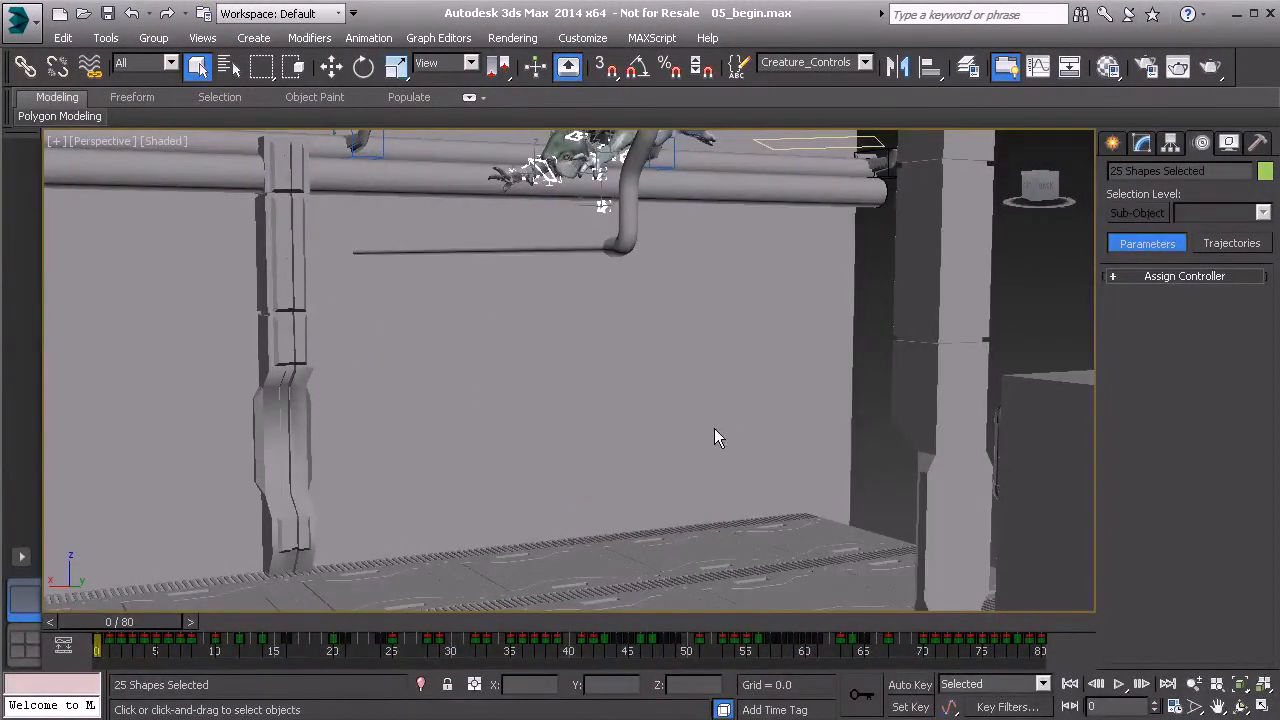